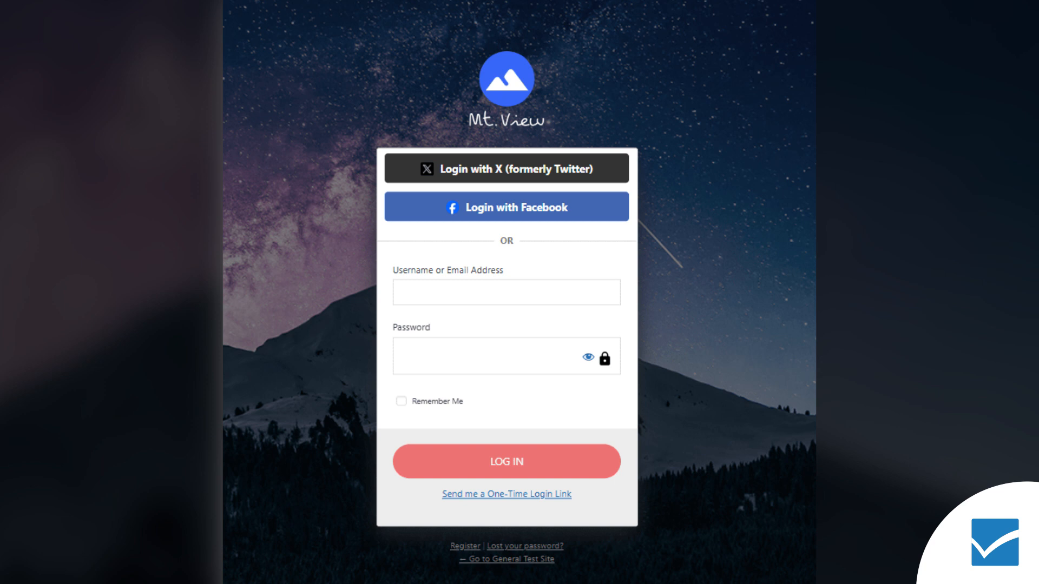
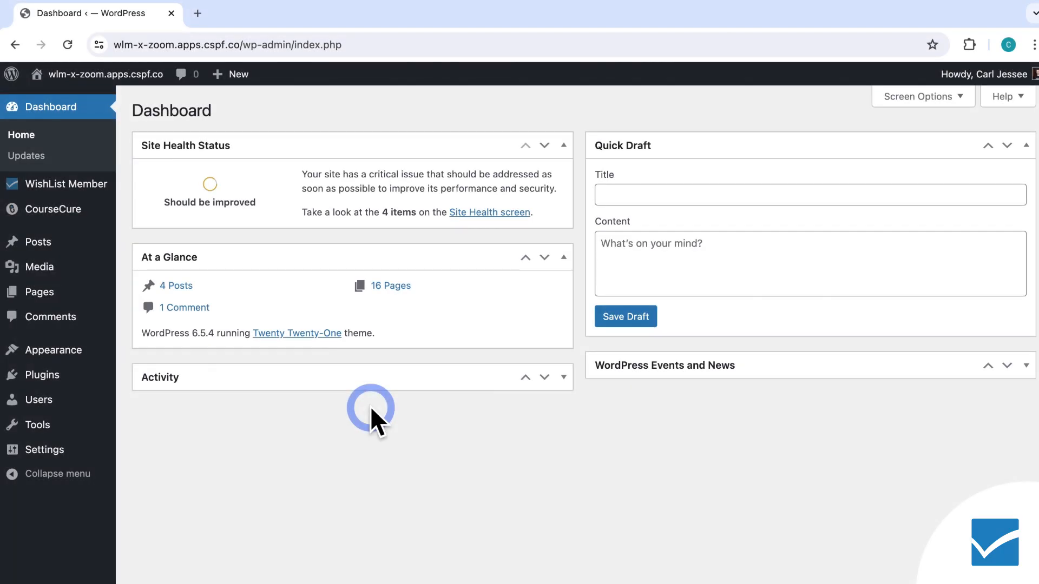
Open the WishList Member Social Login settings.
mouse_move(47, 199)
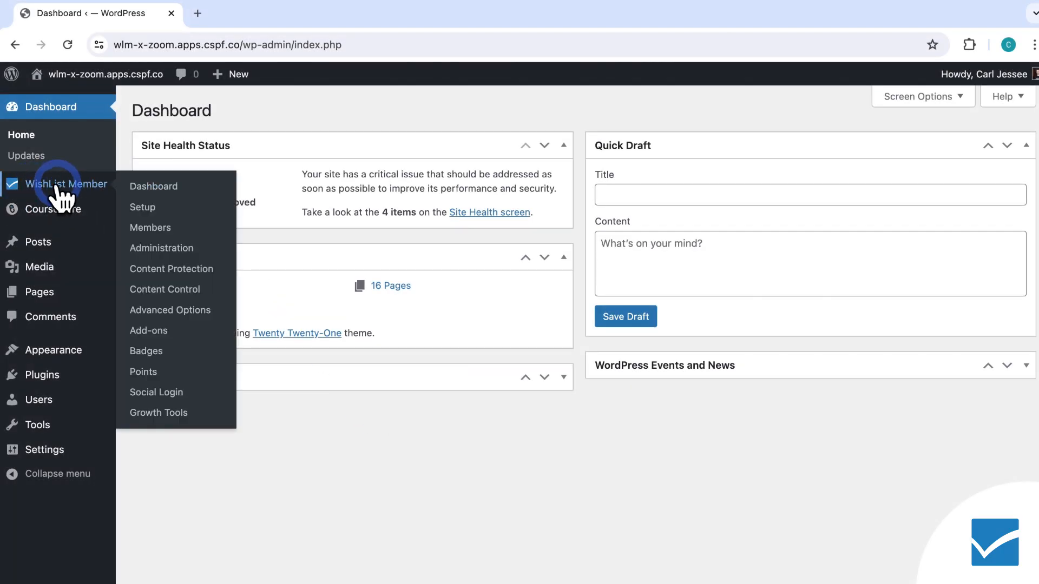
click(75, 181)
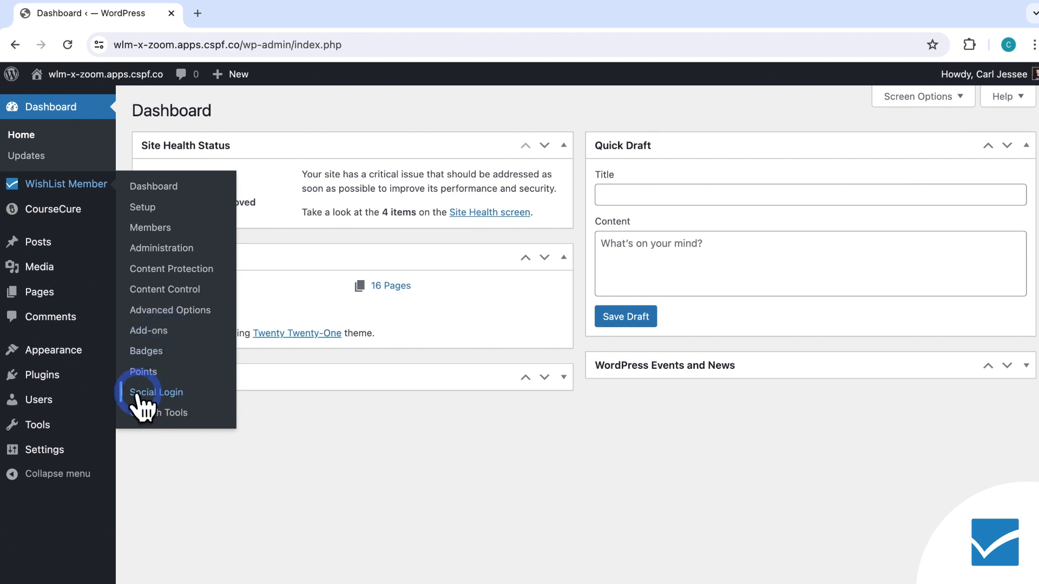
click(177, 396)
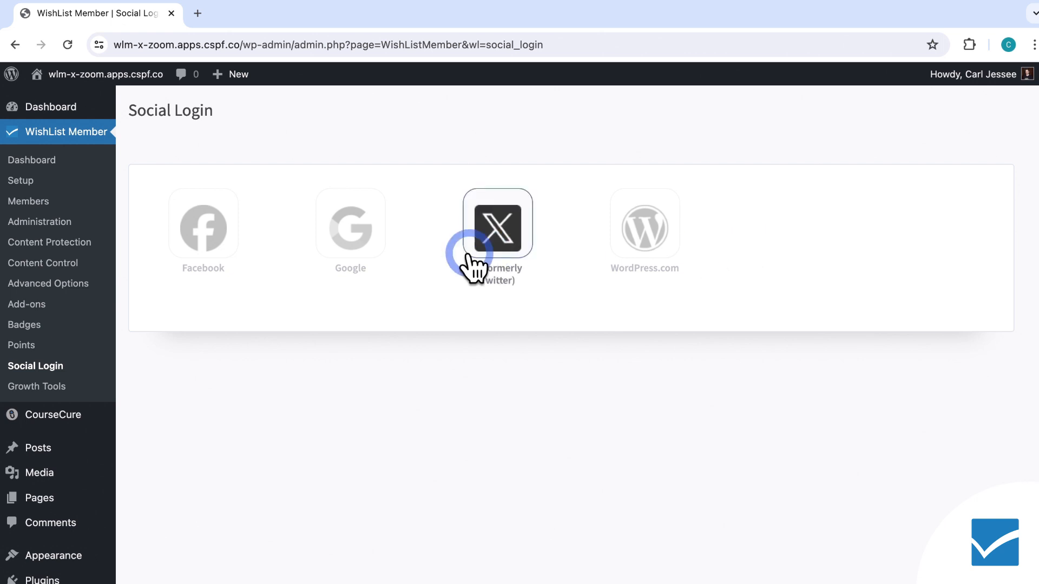
Open the Google provider and enable the Google Provider option.
click(349, 246)
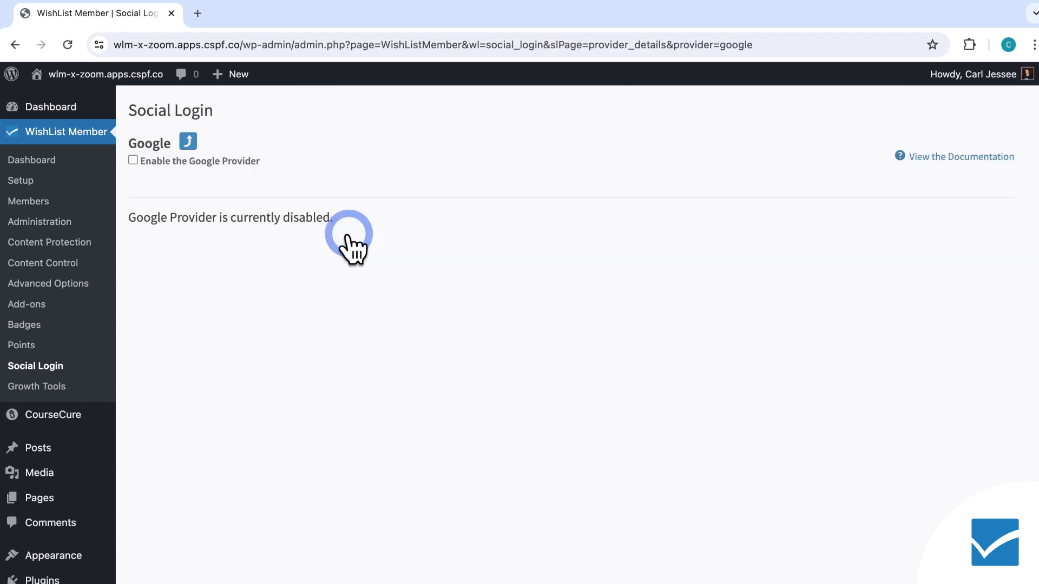
click(134, 160)
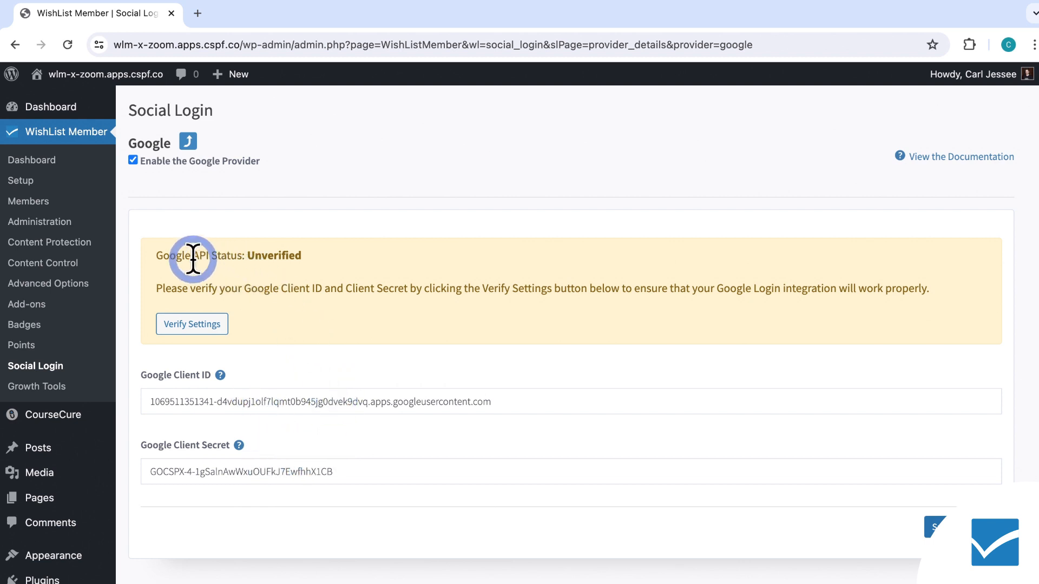
Verify the Google API settings by signing in with the administrator's Google account.
click(219, 323)
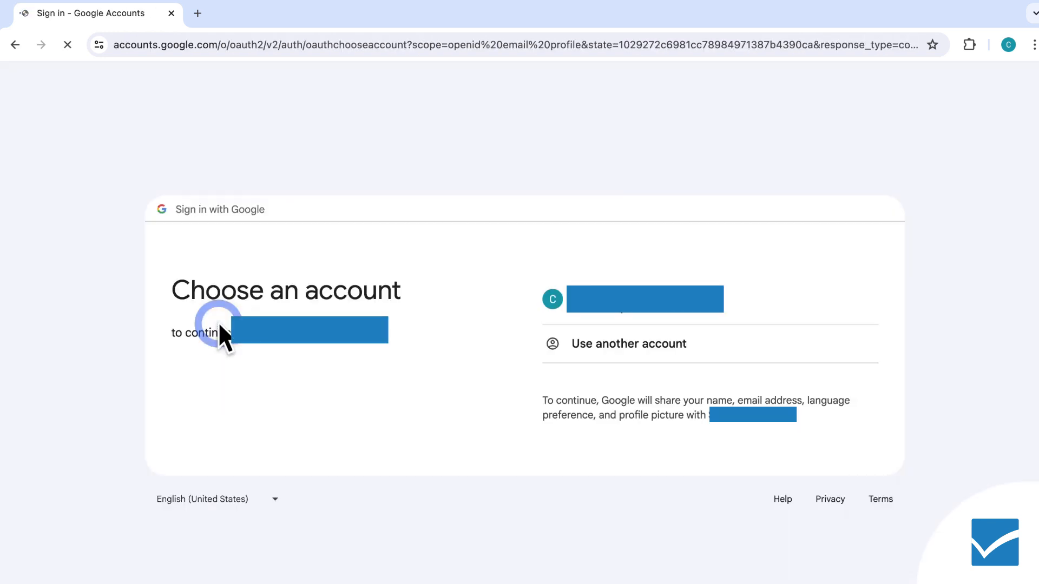
click(591, 310)
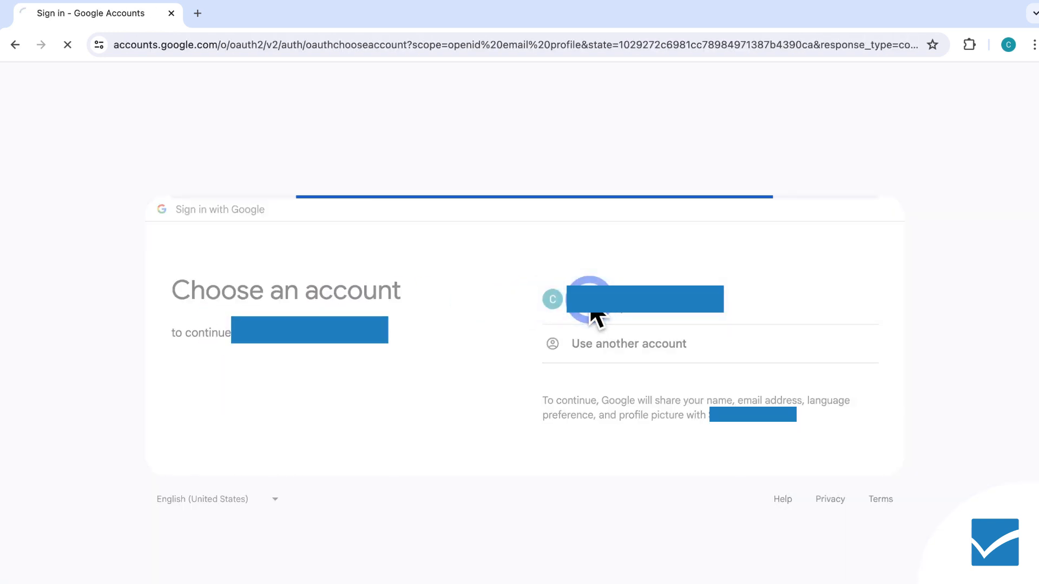
click(681, 432)
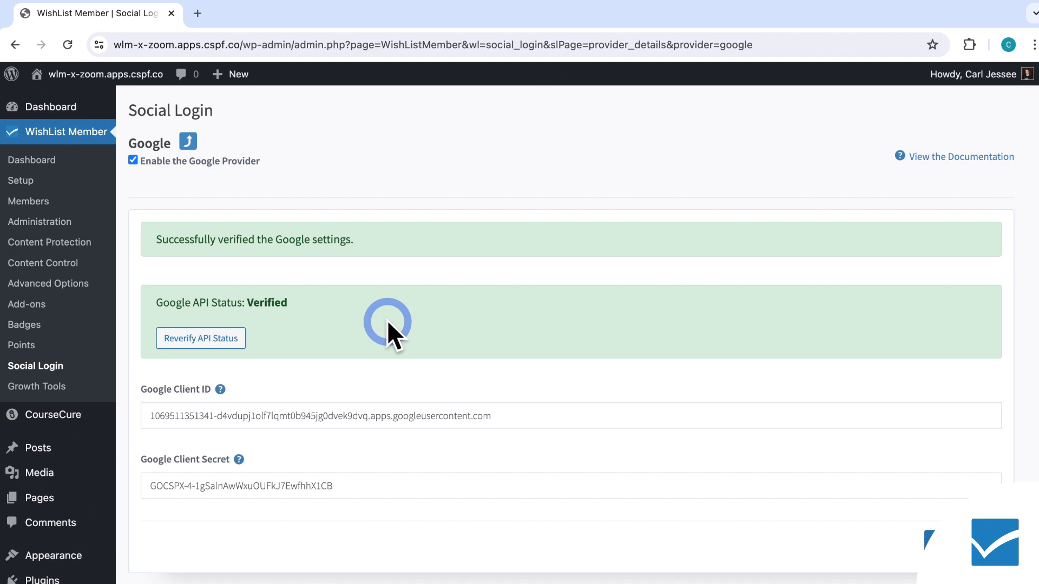
Return to the Social Login overview and open the site's front end in an incognito window.
click(190, 142)
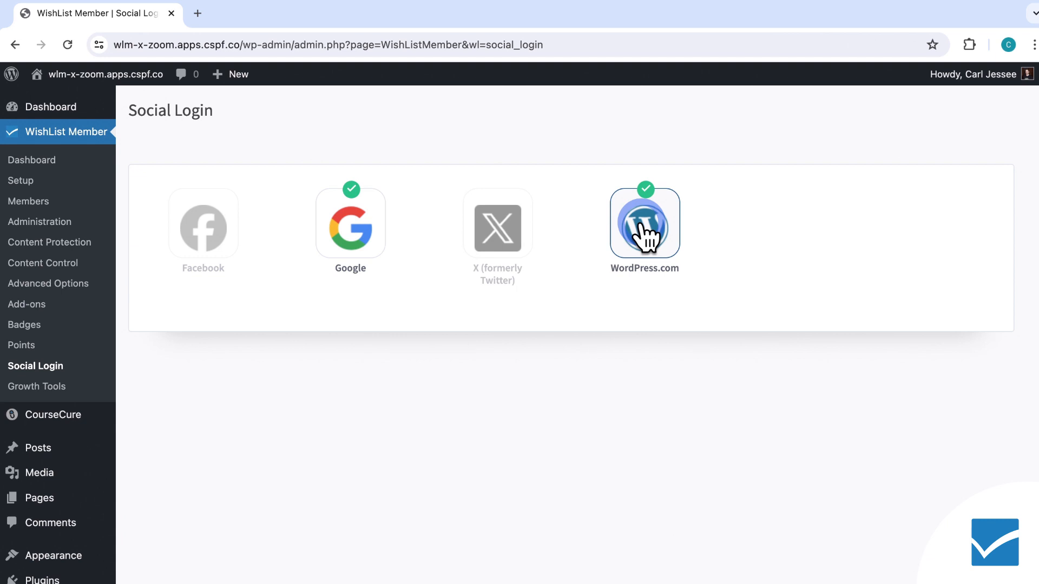
right_click(142, 94)
click(249, 137)
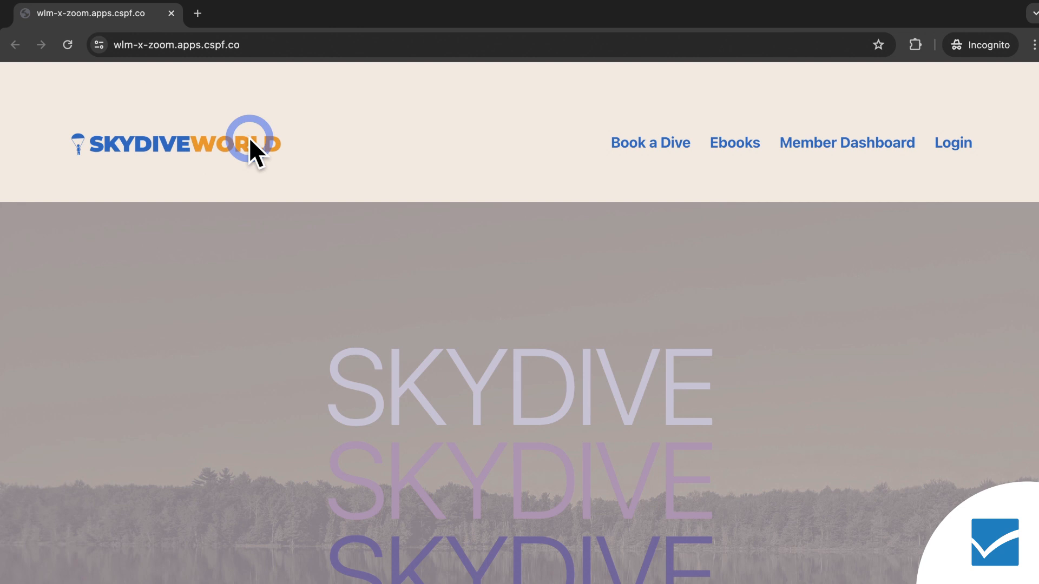
Log in on the site's login page with Google, using the member's Google account and continuing.
click(961, 146)
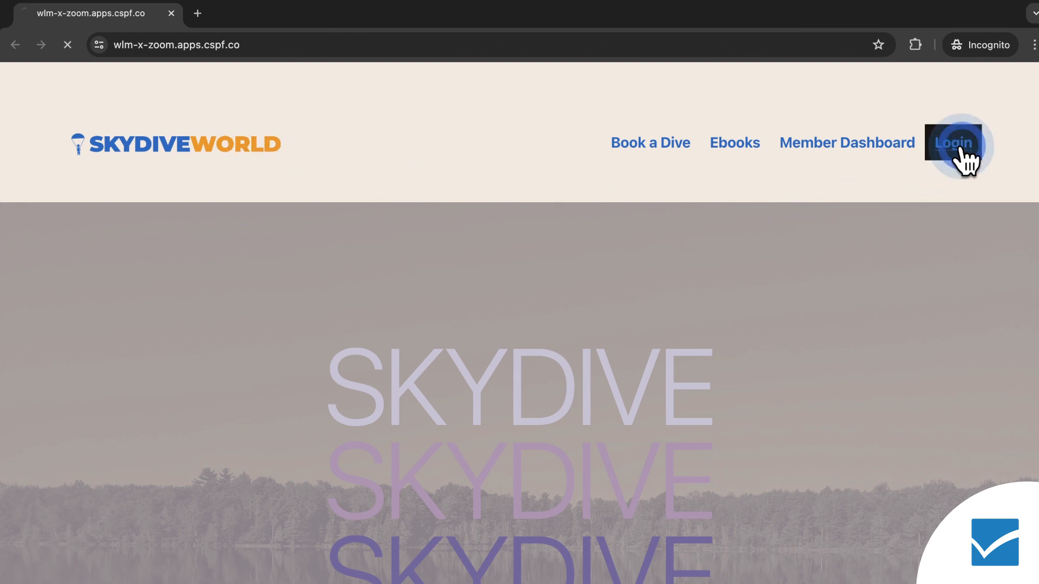
scroll(962, 144, down, 3)
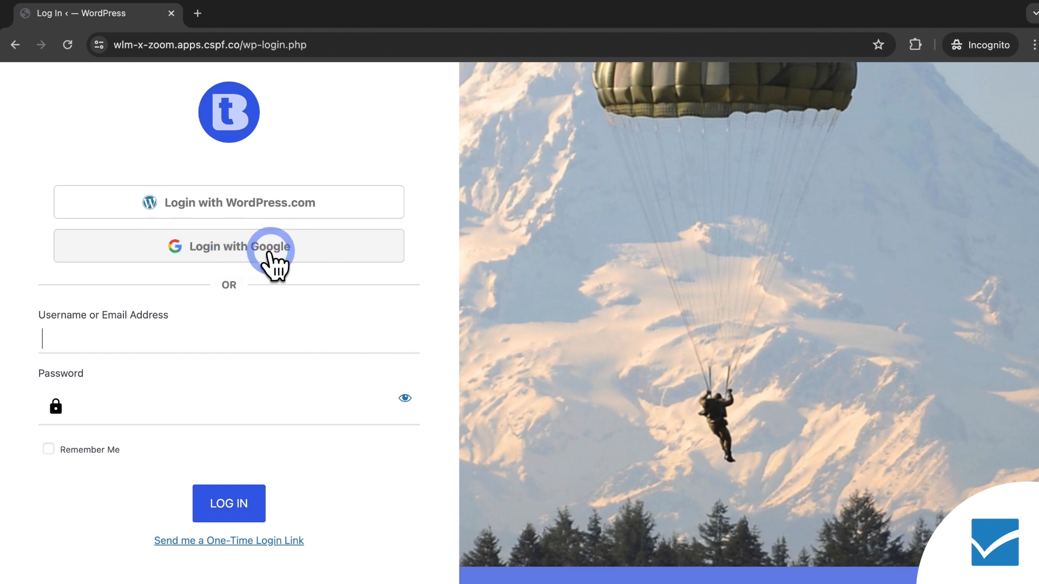
click(244, 250)
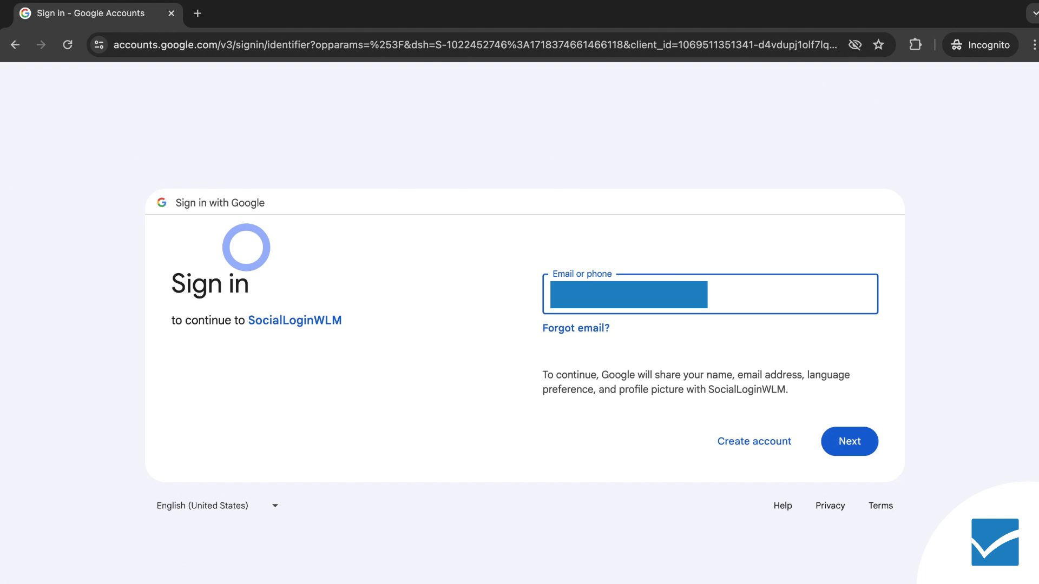
click(848, 442)
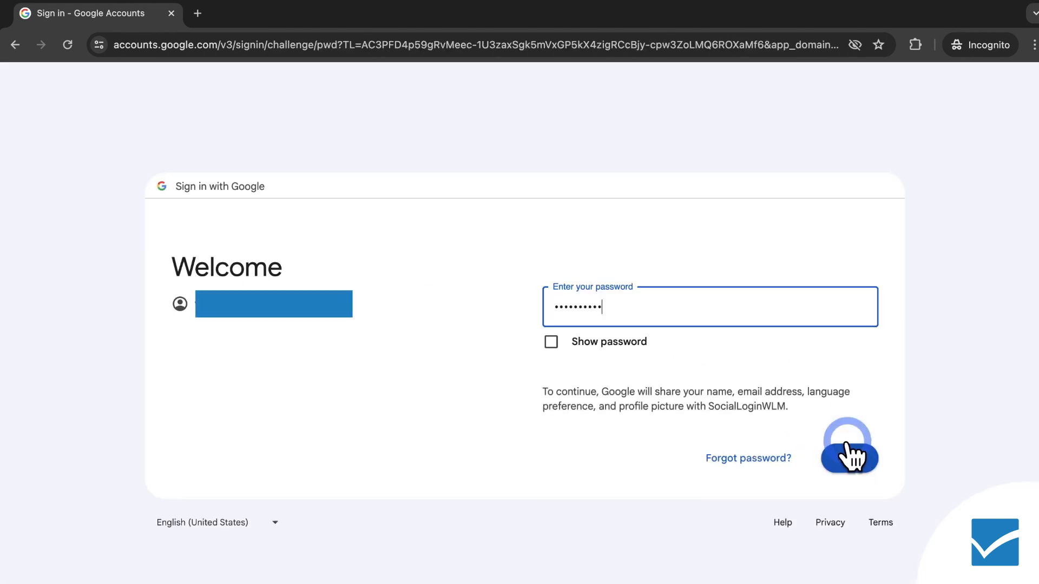
click(858, 459)
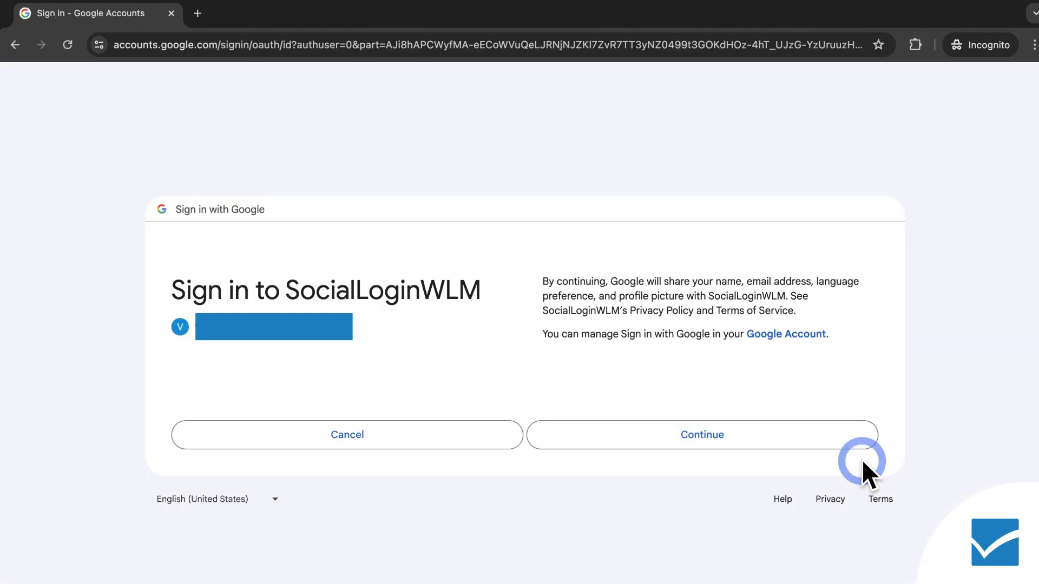
click(806, 440)
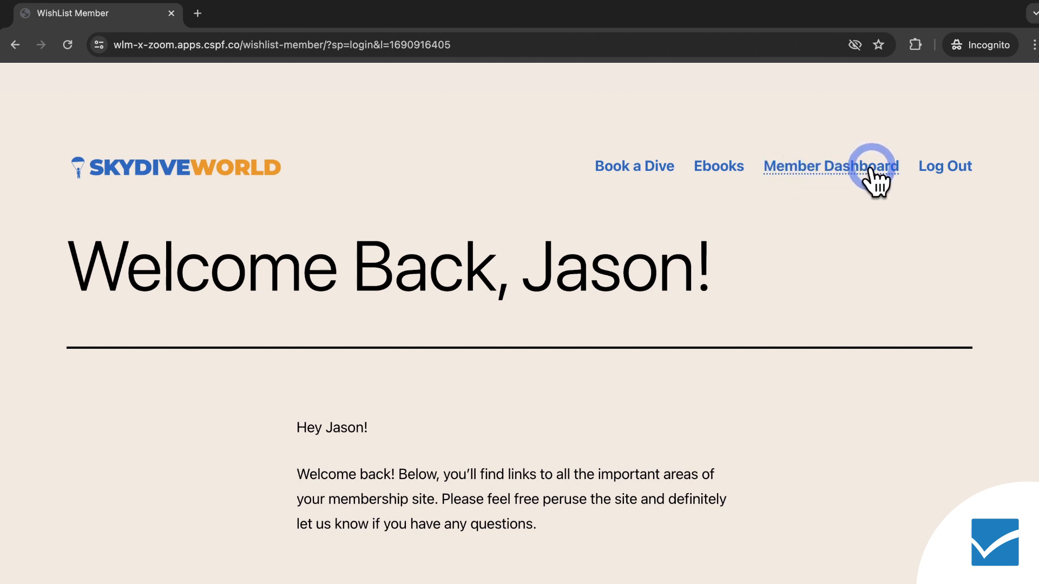
Return to the admin tab and open the Shortcode Creator from the WishList Member dashboard.
click(171, 13)
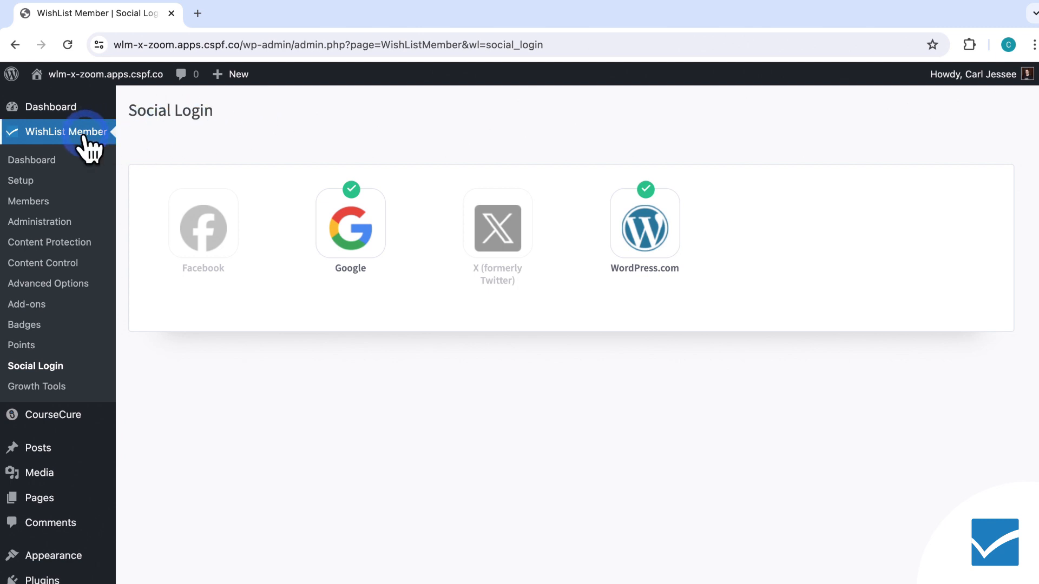
click(48, 160)
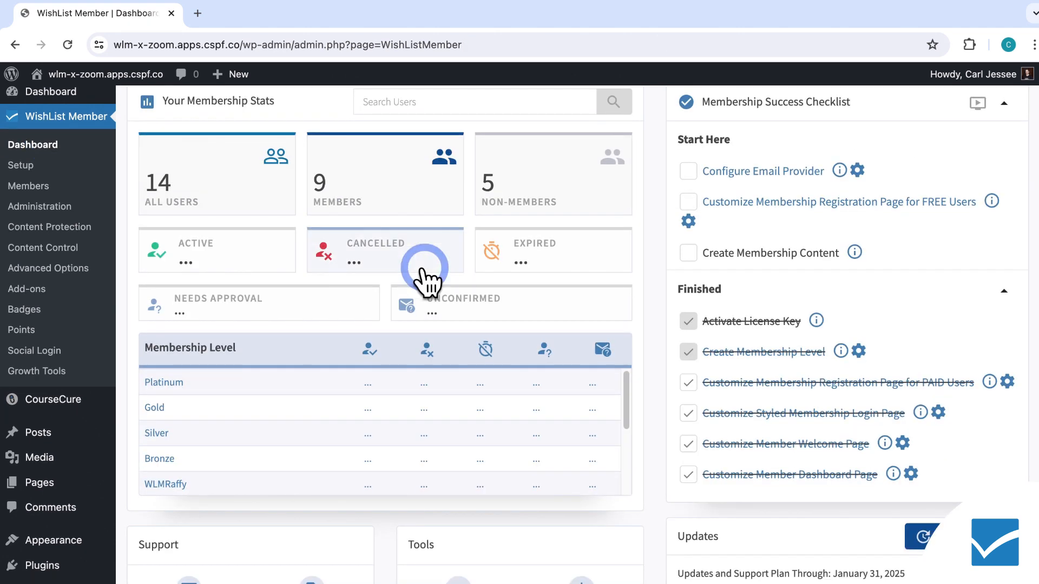
scroll(449, 287, down, 4)
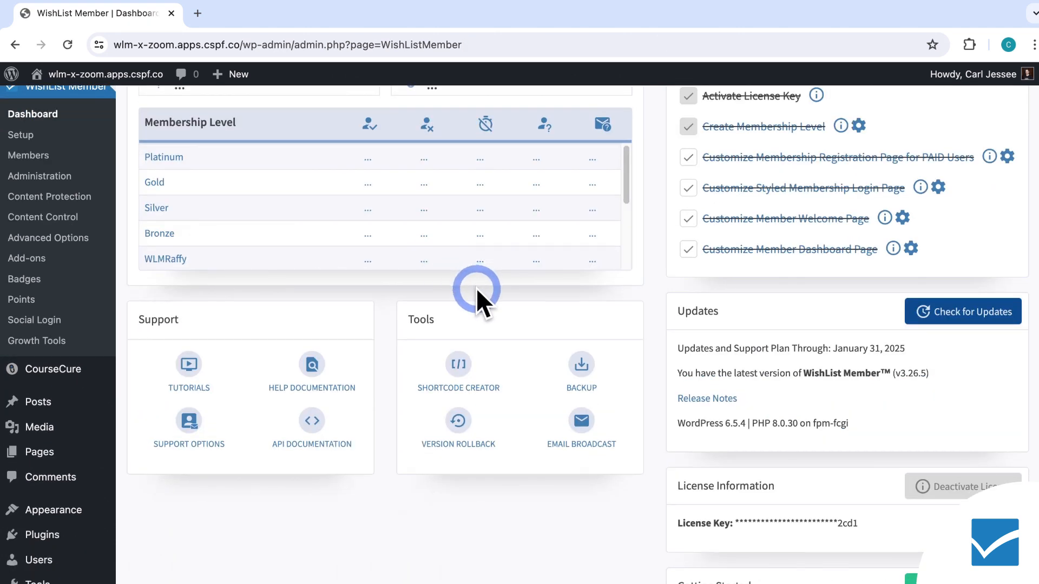
click(459, 367)
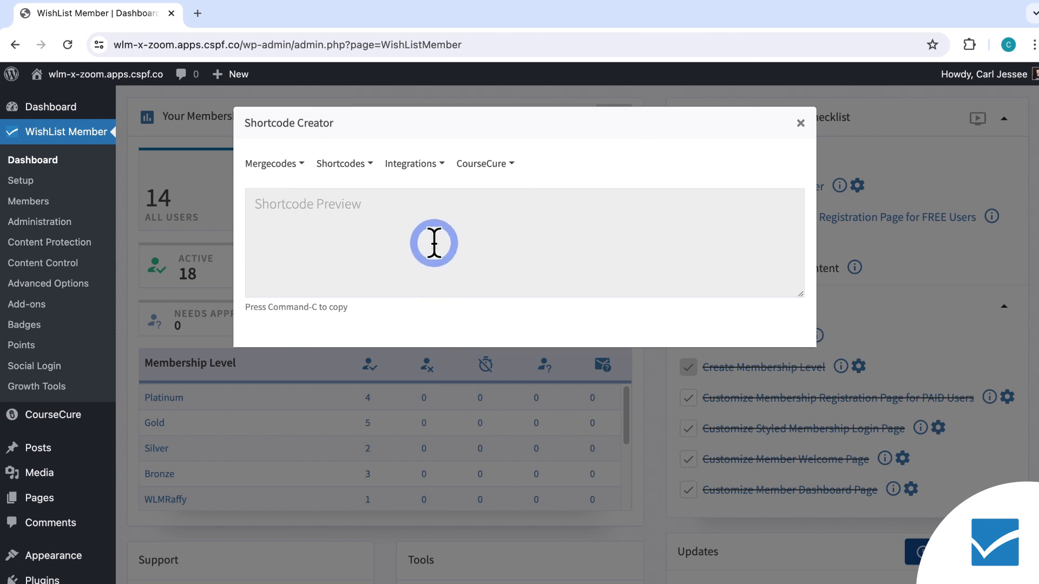
Generate the Social Login Connect/Disconnect buttons shortcode and copy it.
click(442, 164)
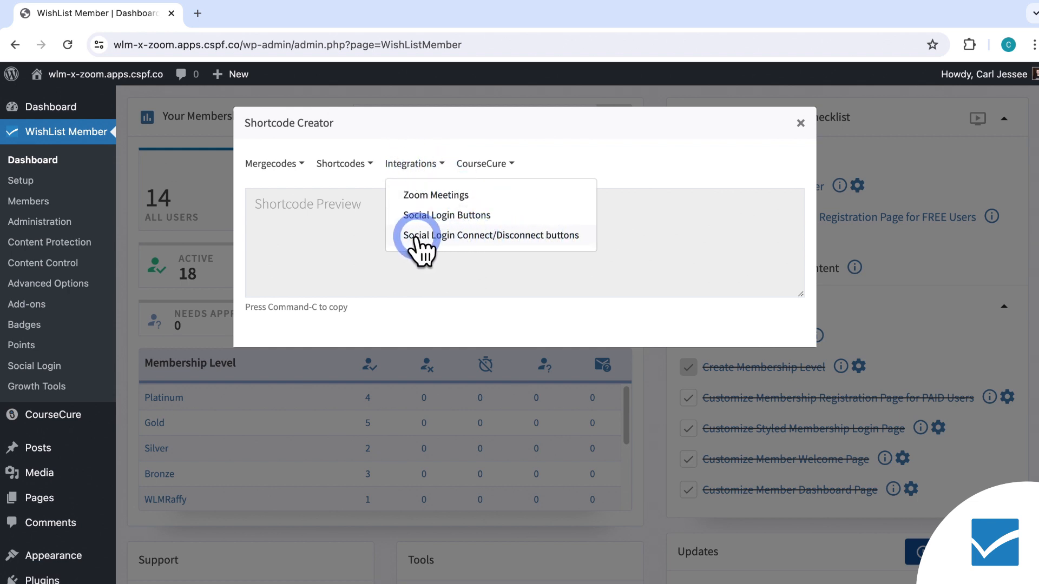
click(565, 236)
click(530, 204)
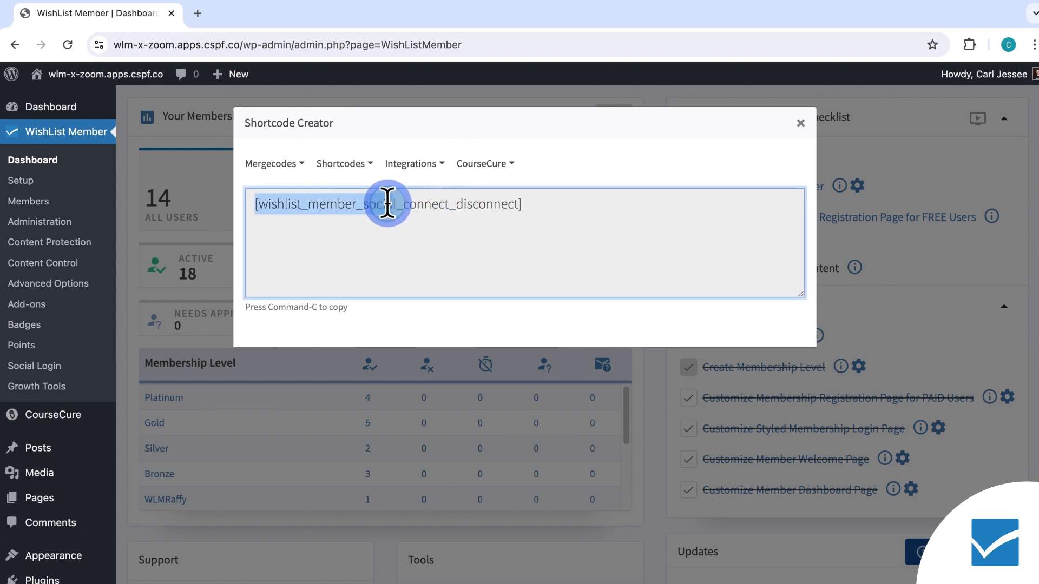
right_click(510, 204)
click(564, 237)
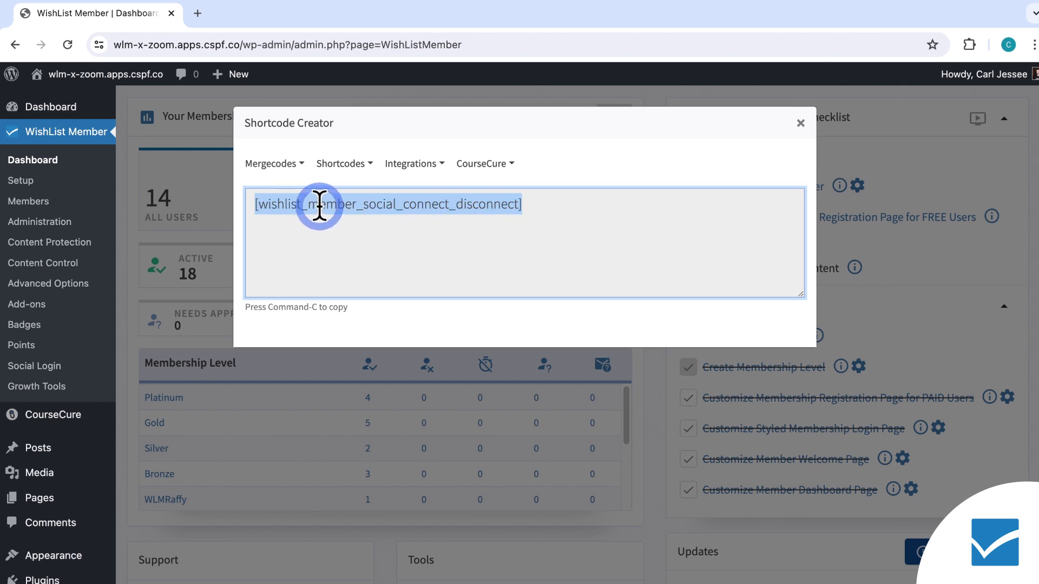
Compare the Social Login Buttons shortcode with the Connect/Disconnect buttons shortcode.
click(436, 169)
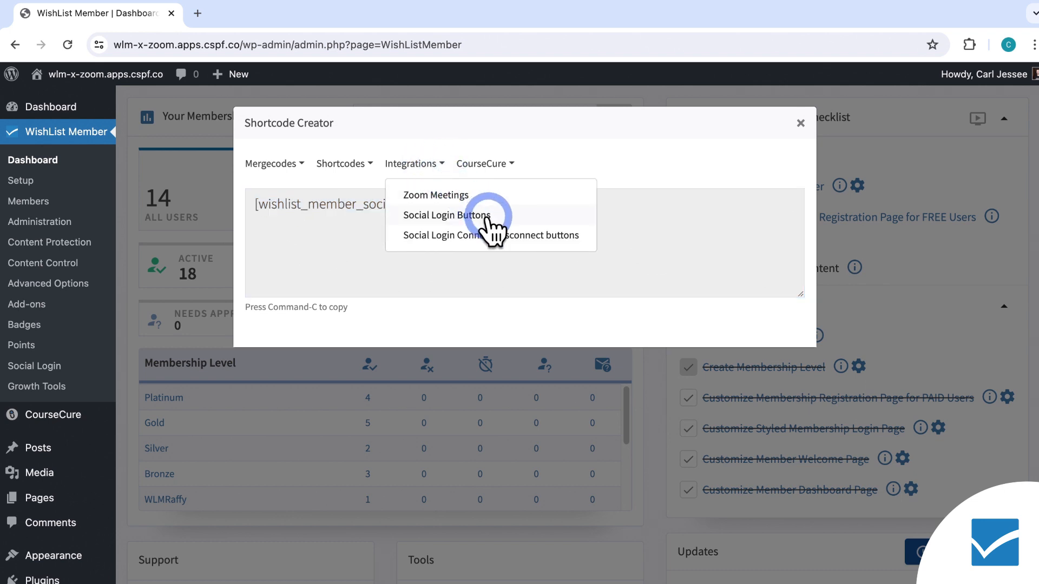
click(489, 215)
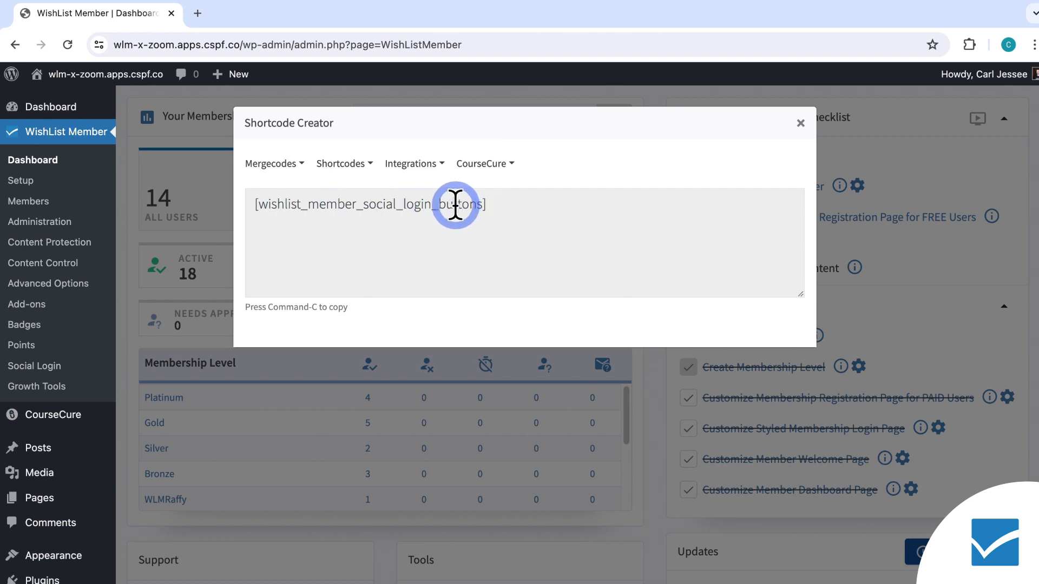
click(440, 164)
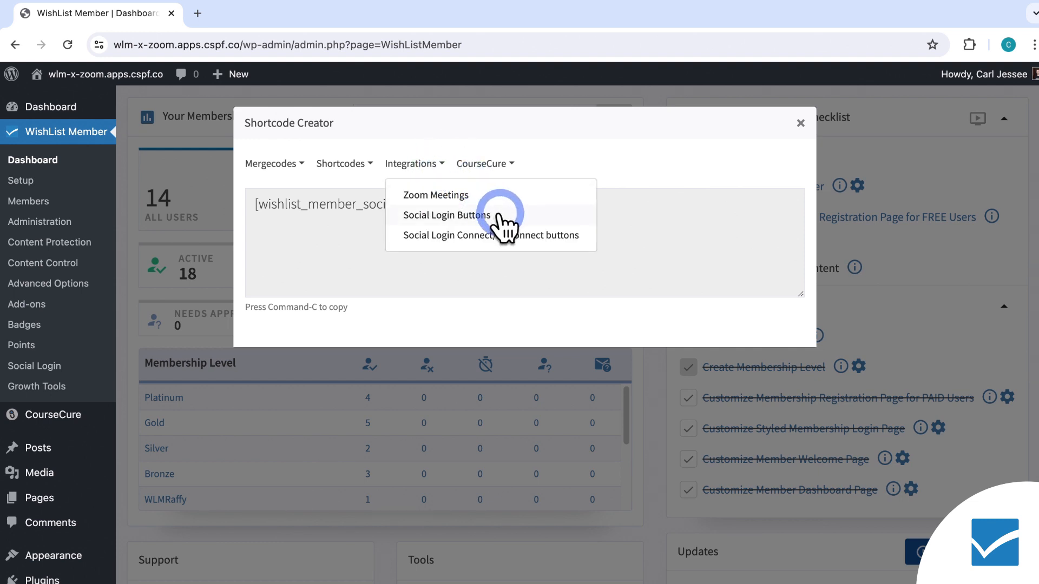
click(530, 235)
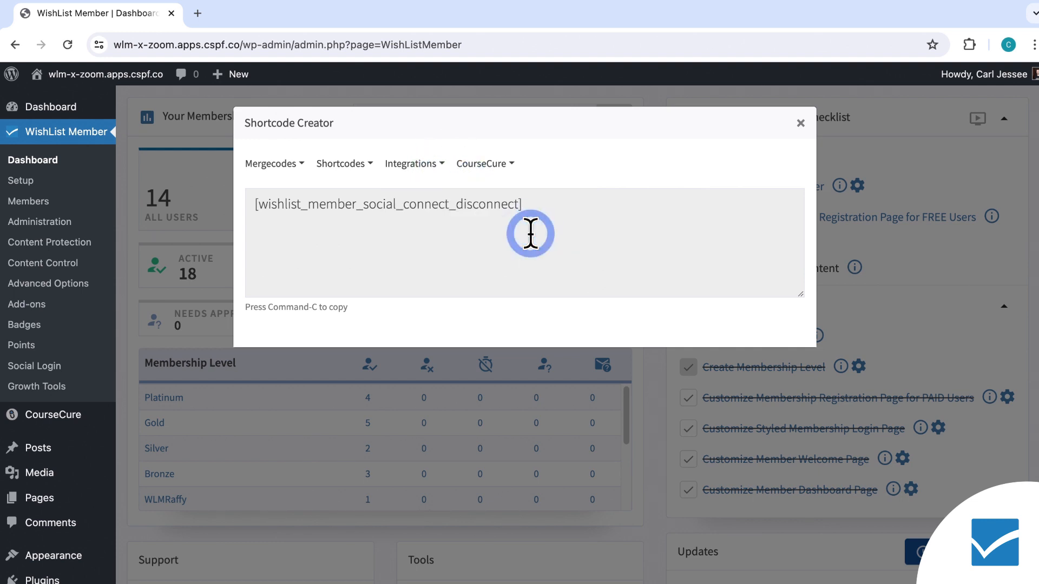
Copy the connect/disconnect shortcode again and close the Shortcode Creator.
click(531, 204)
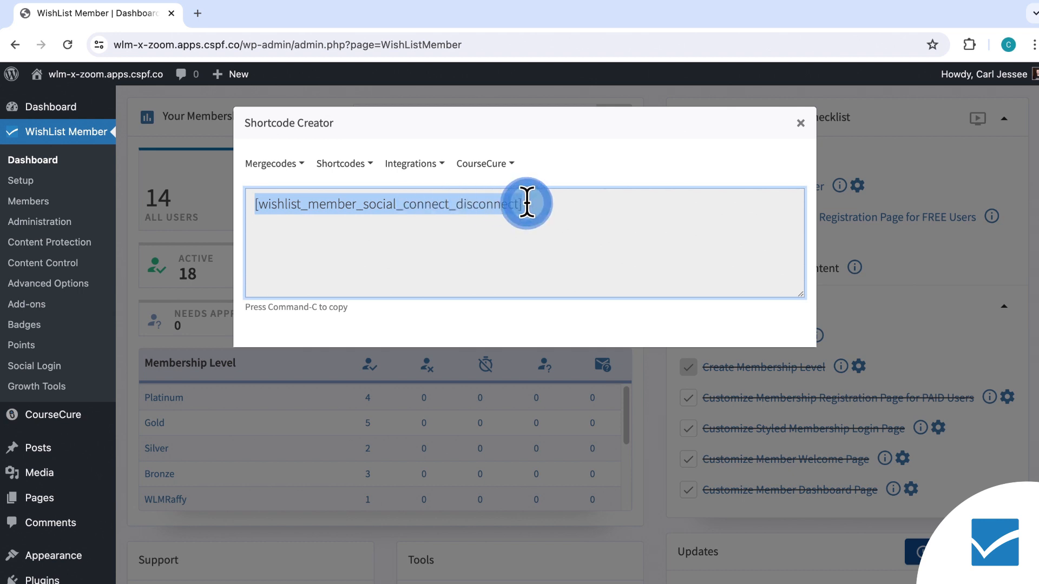
right_click(498, 201)
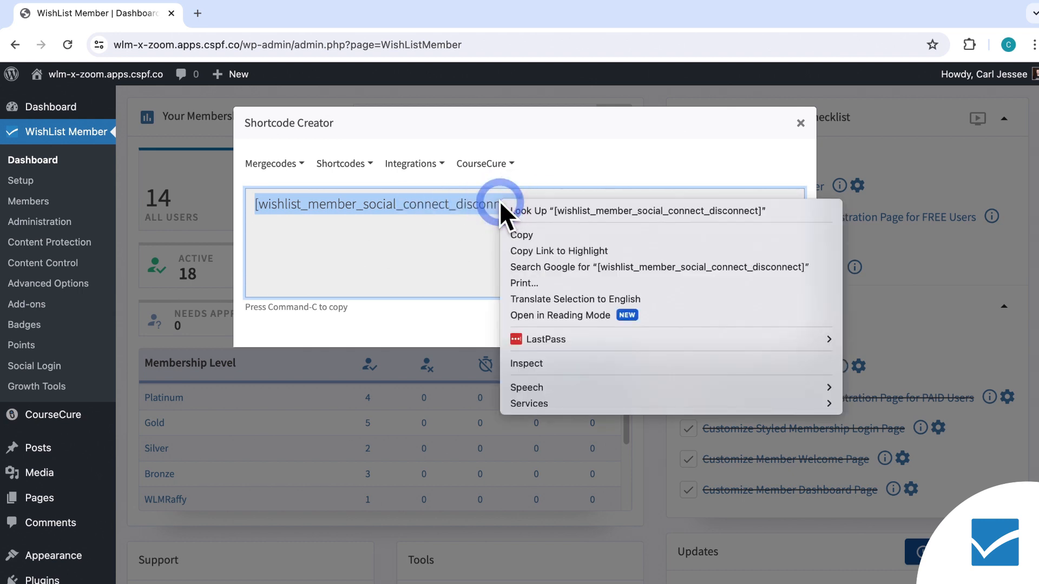
click(549, 235)
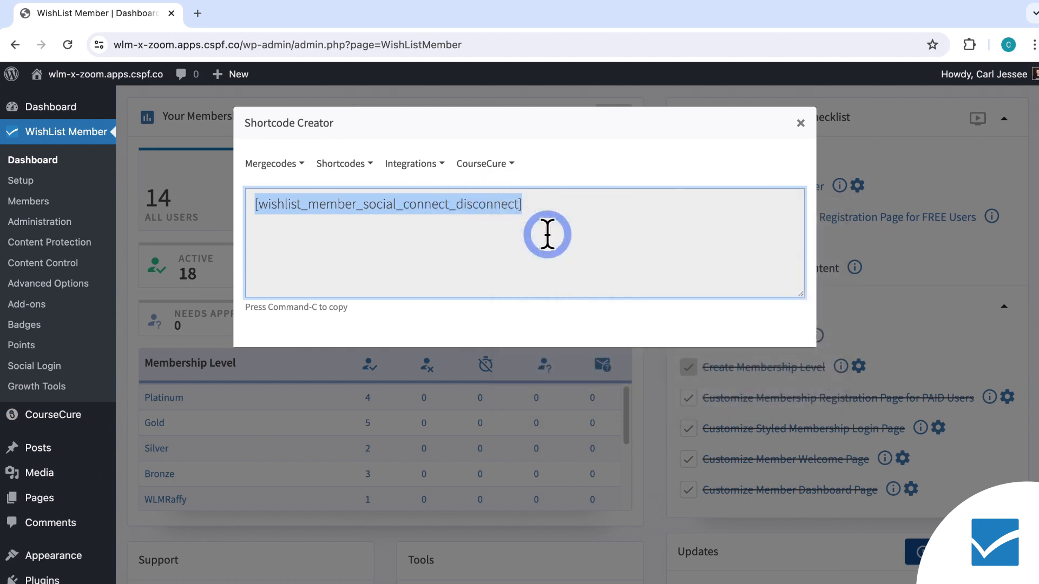
click(801, 123)
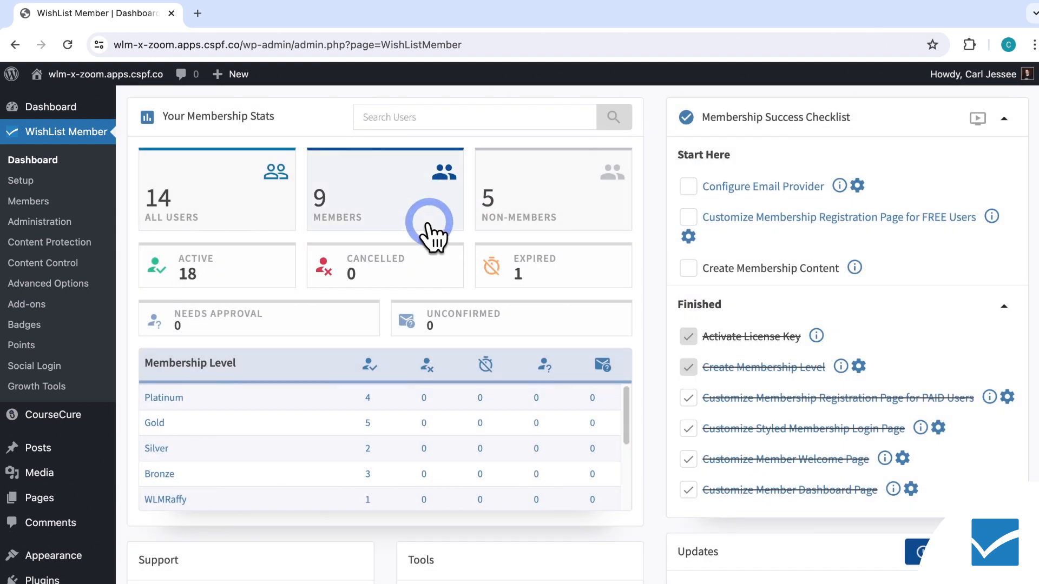
Open the list of all pages and find the Member Dashboard page.
click(59, 496)
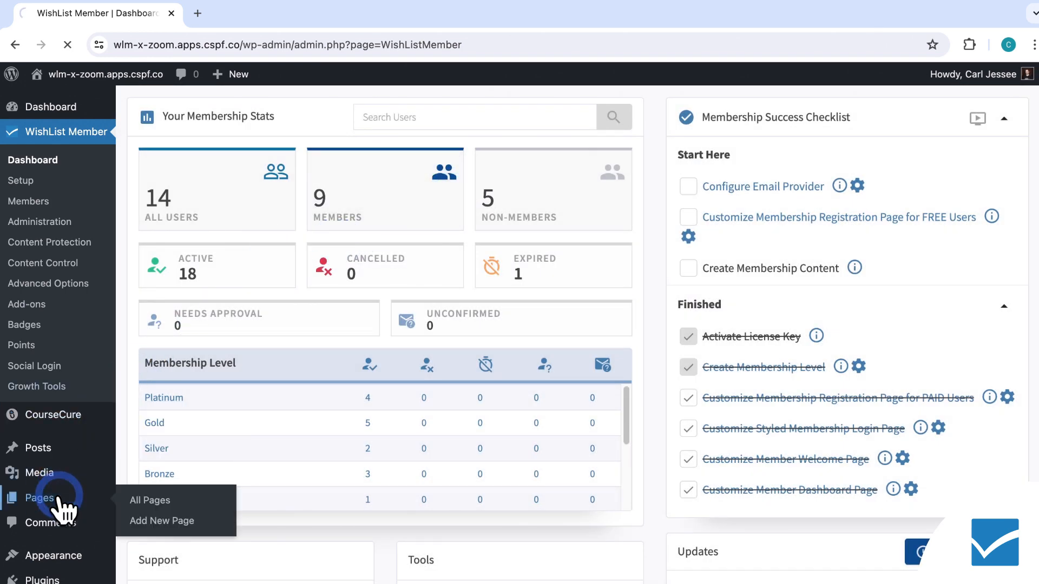
scroll(303, 341, down, 3)
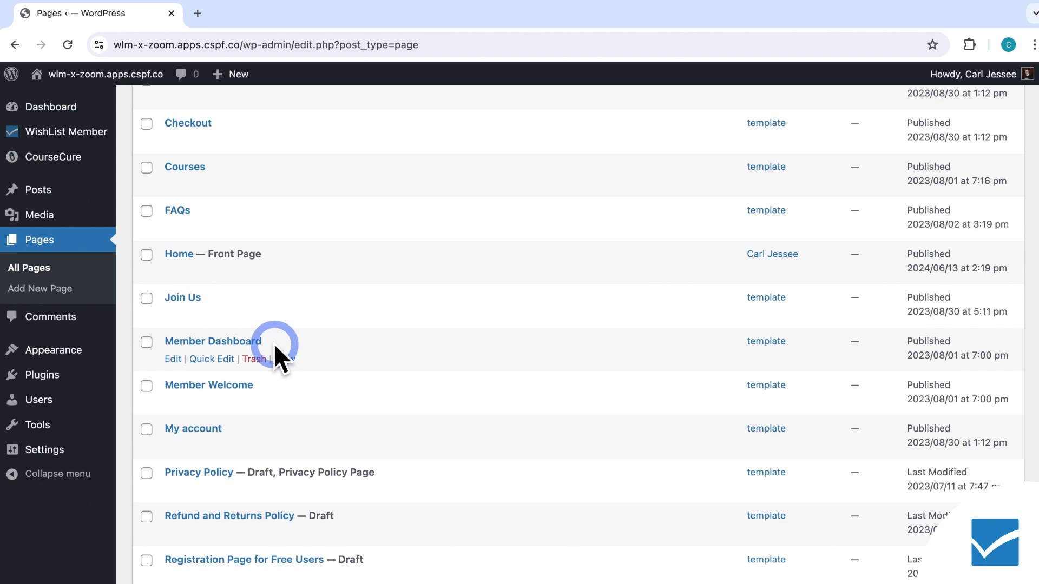
Open the Member Dashboard page in the editor and add a Shortcode block below the button rows.
click(233, 342)
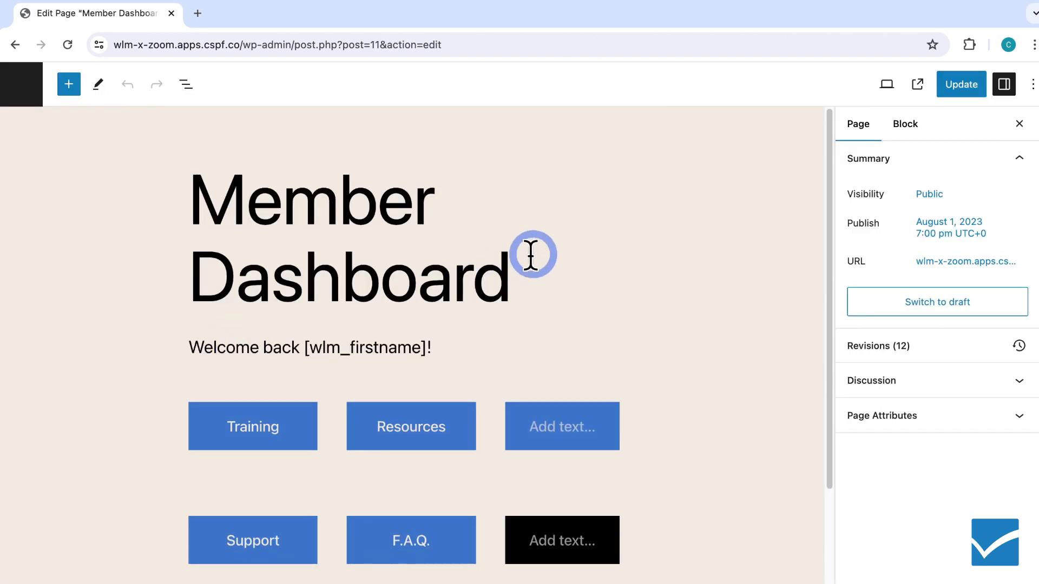
scroll(551, 244, down, 2)
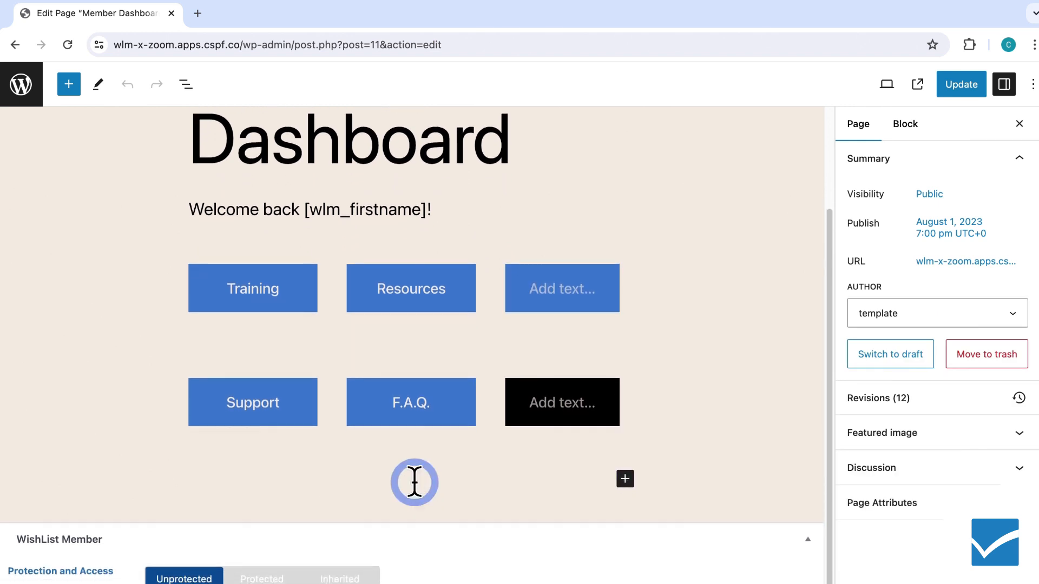
scroll(512, 411, down, 2)
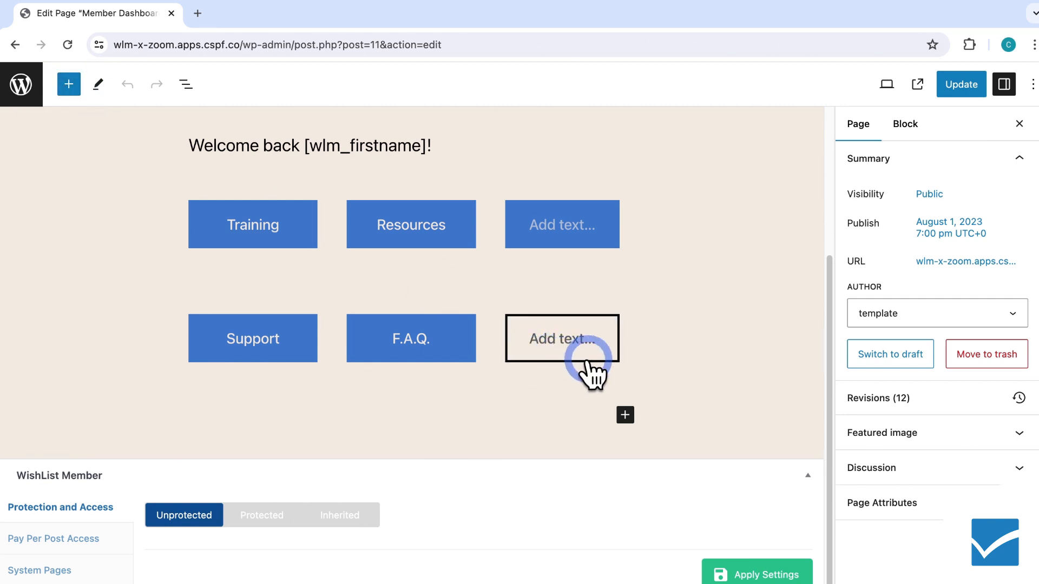
click(626, 415)
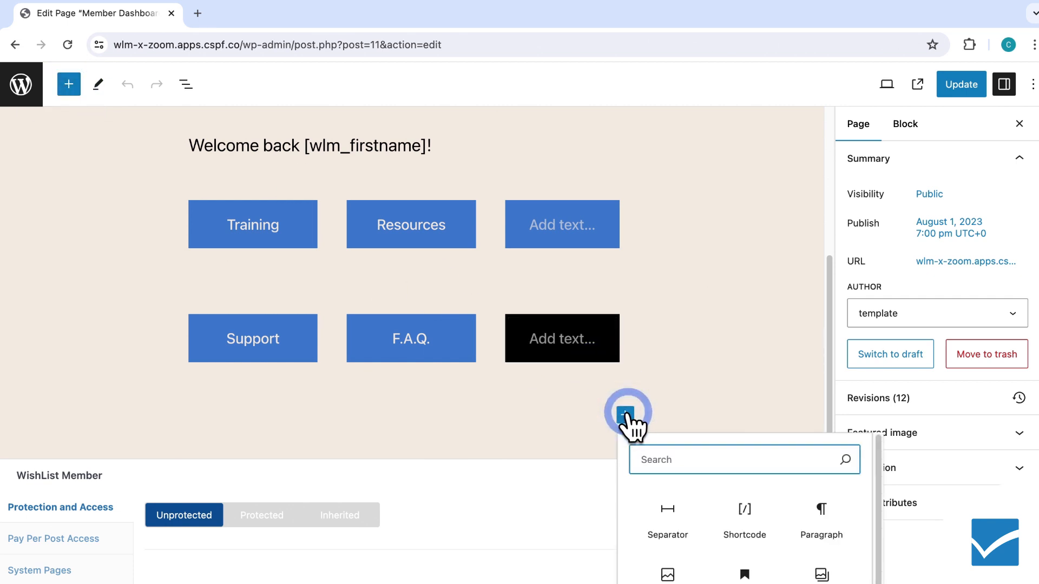
click(742, 511)
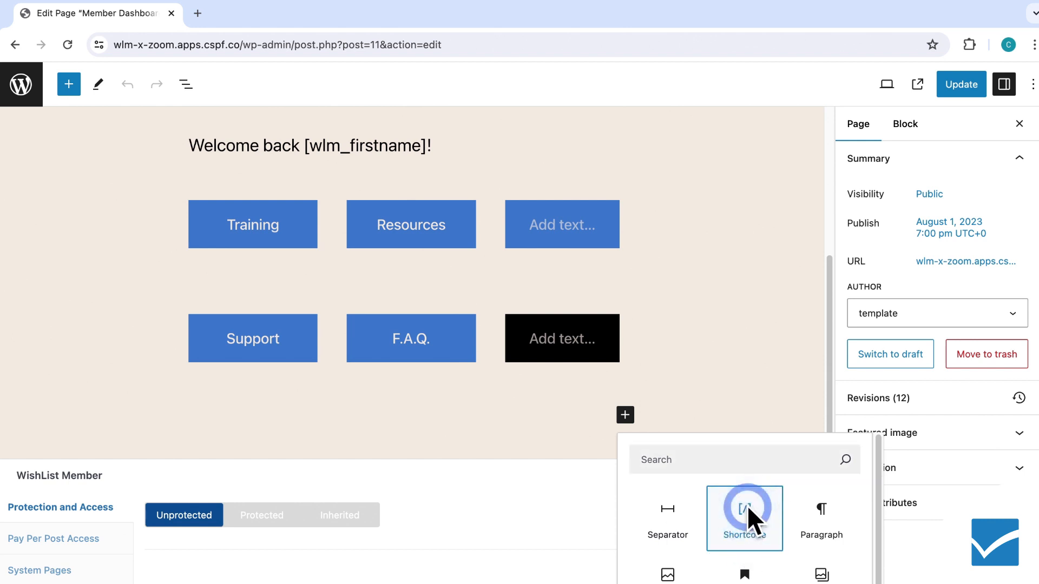
click(747, 509)
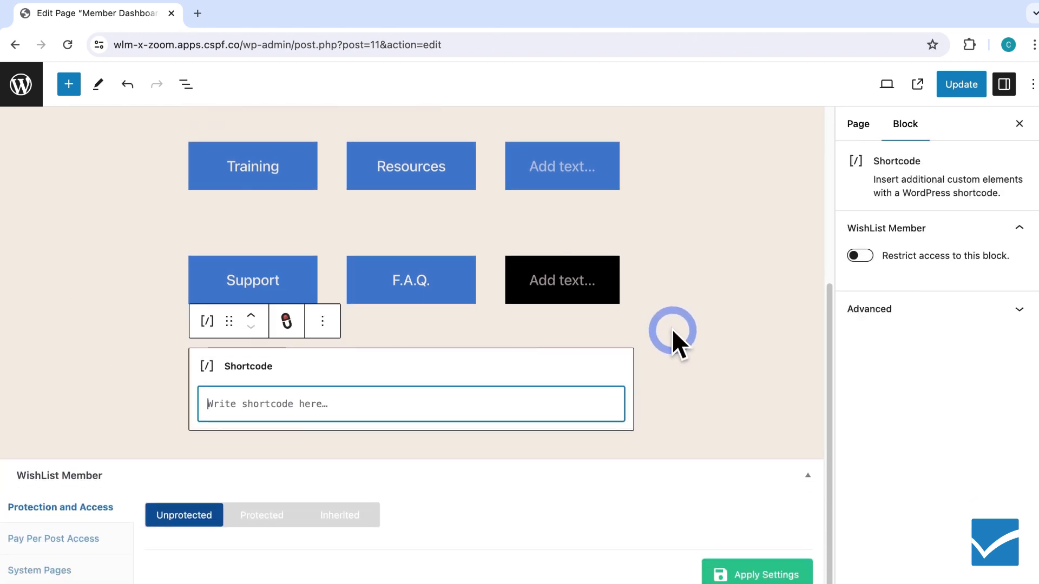
Paste [wishlist_member_social_connect_disconnect] into the Shortcode block and update the page.
right_click(379, 401)
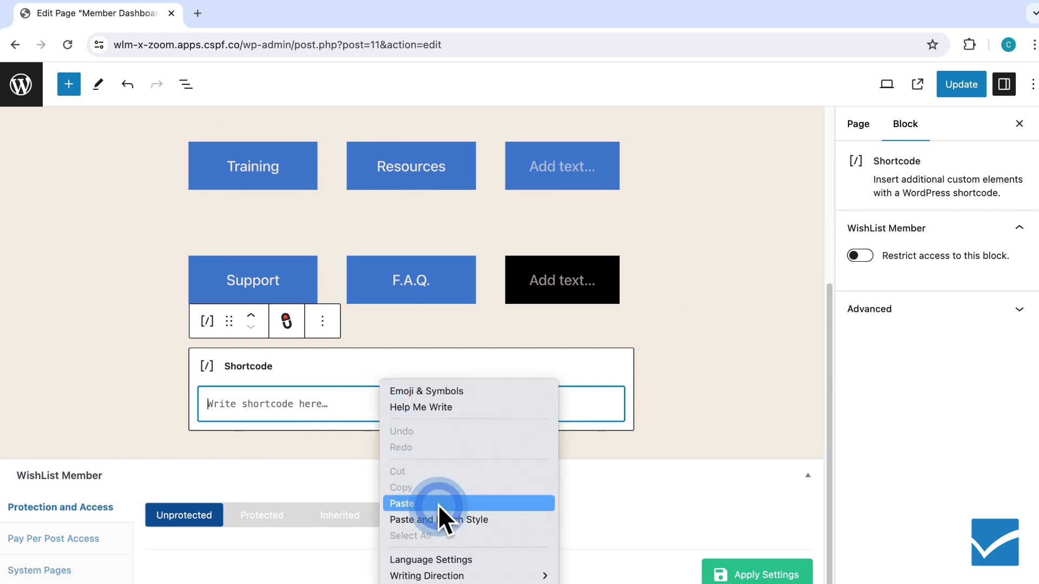
click(437, 504)
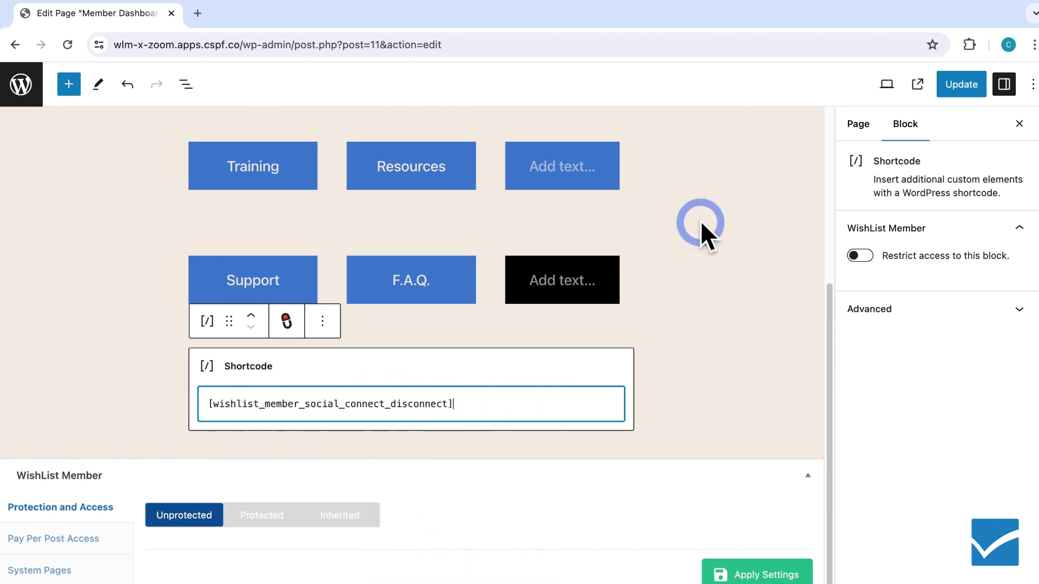
click(945, 82)
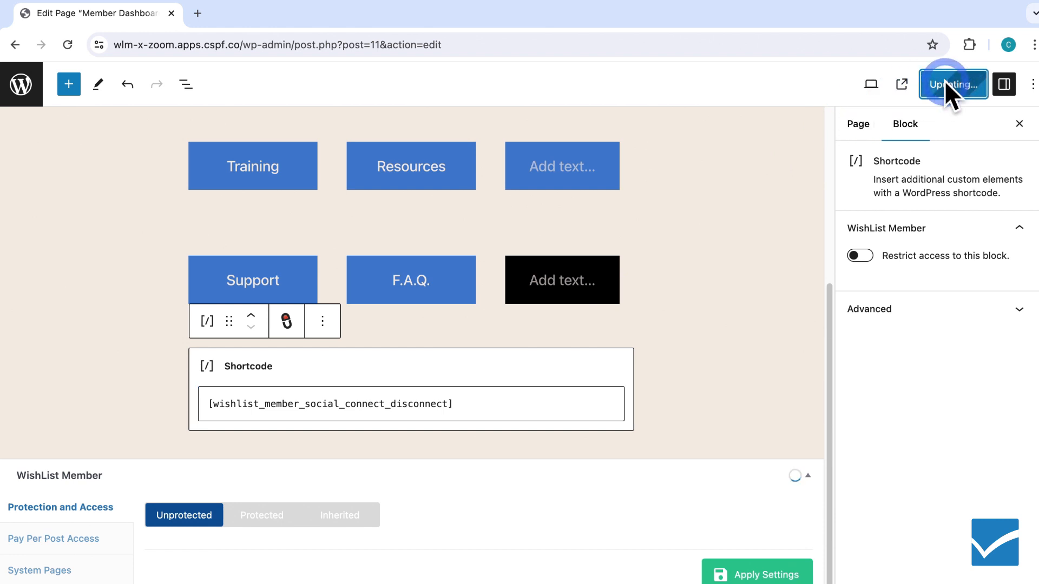
Leave the editor and open the site's front end in an incognito window.
click(21, 85)
mouse_move(64, 81)
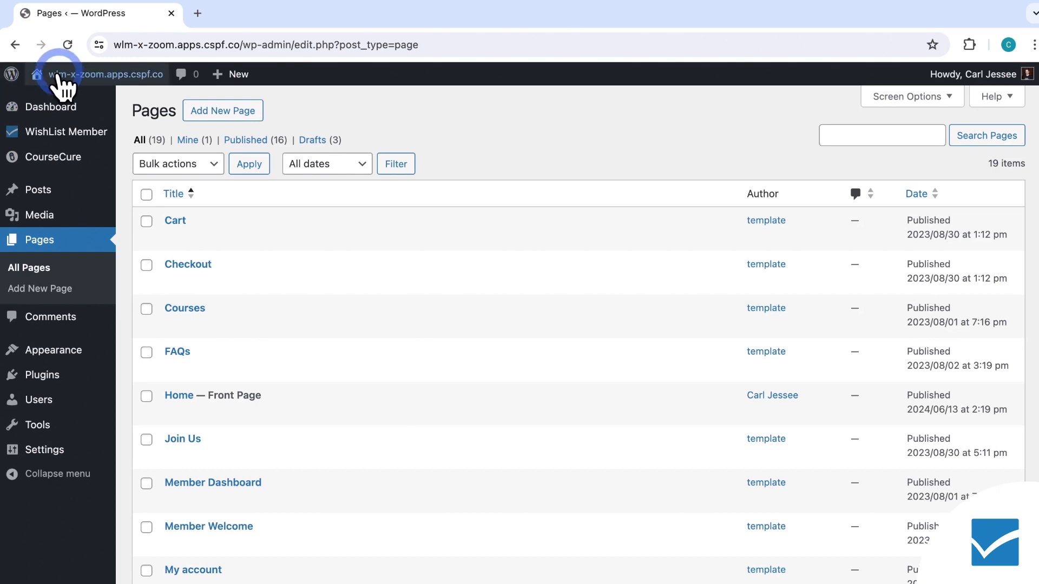
right_click(77, 99)
click(148, 133)
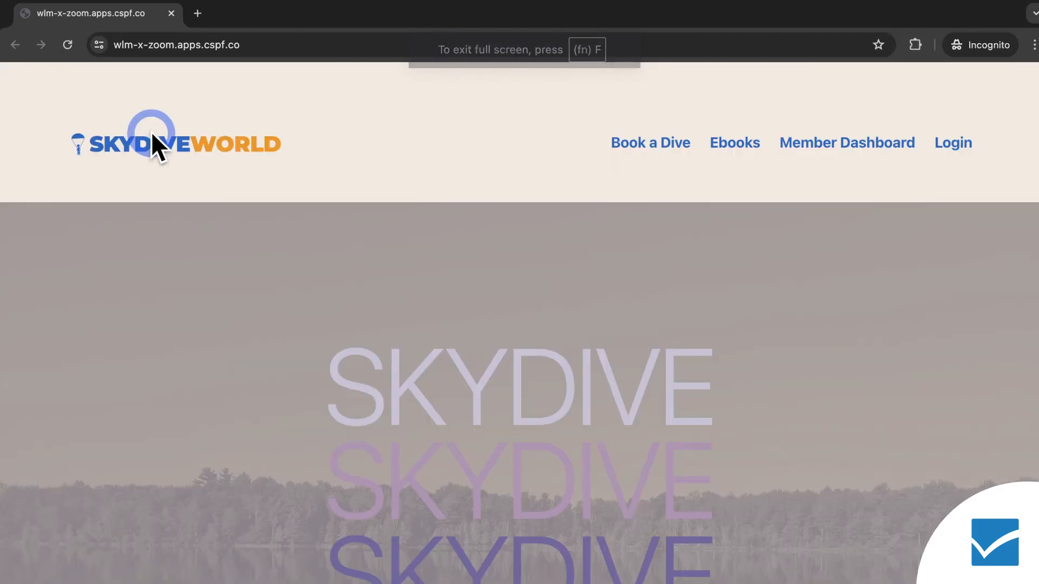
Open the login page and sign in with the member's username and account password.
click(947, 145)
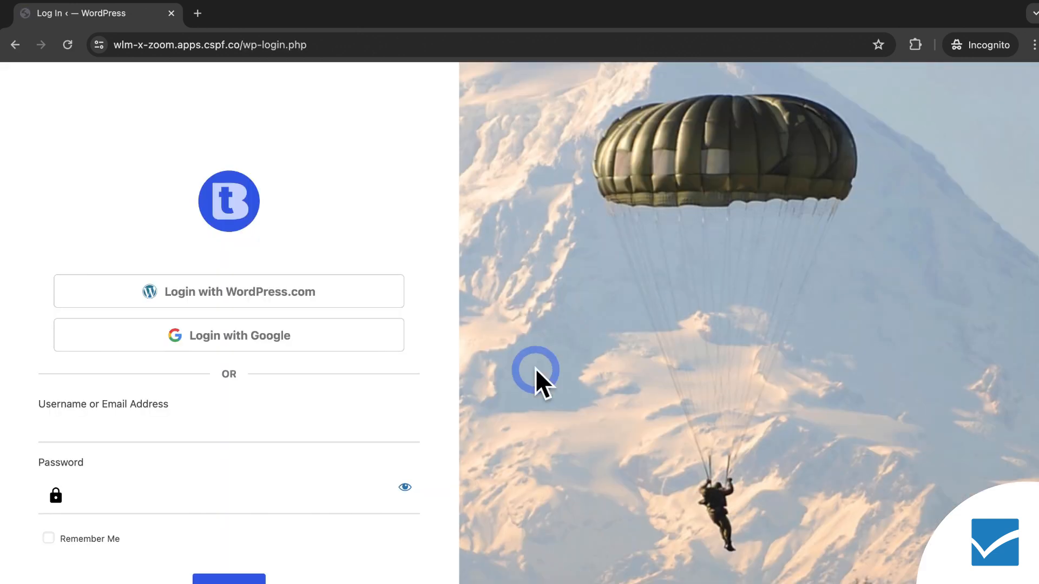
click(390, 431)
text(jondoe)
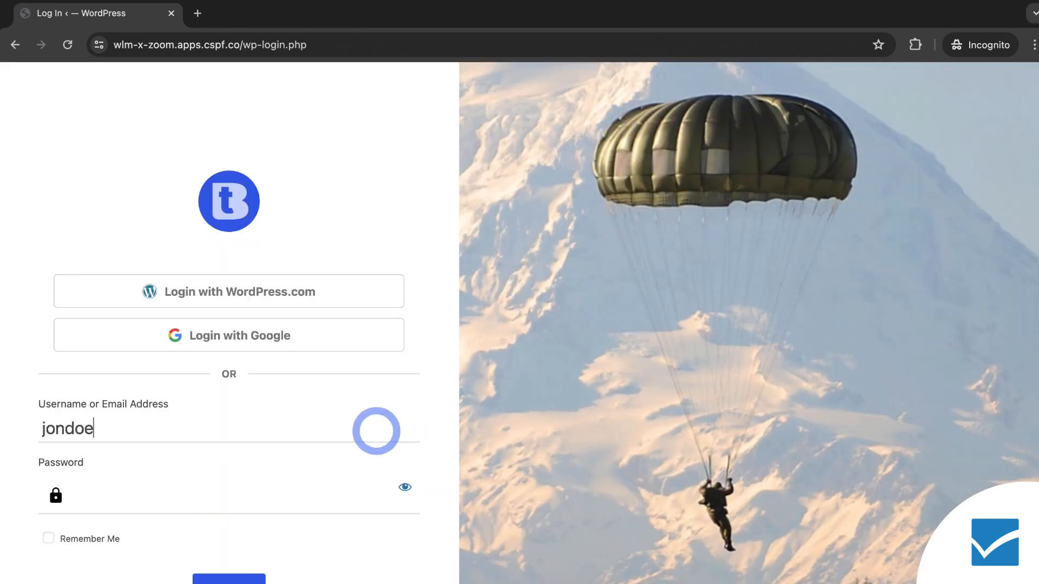
text(••••••)
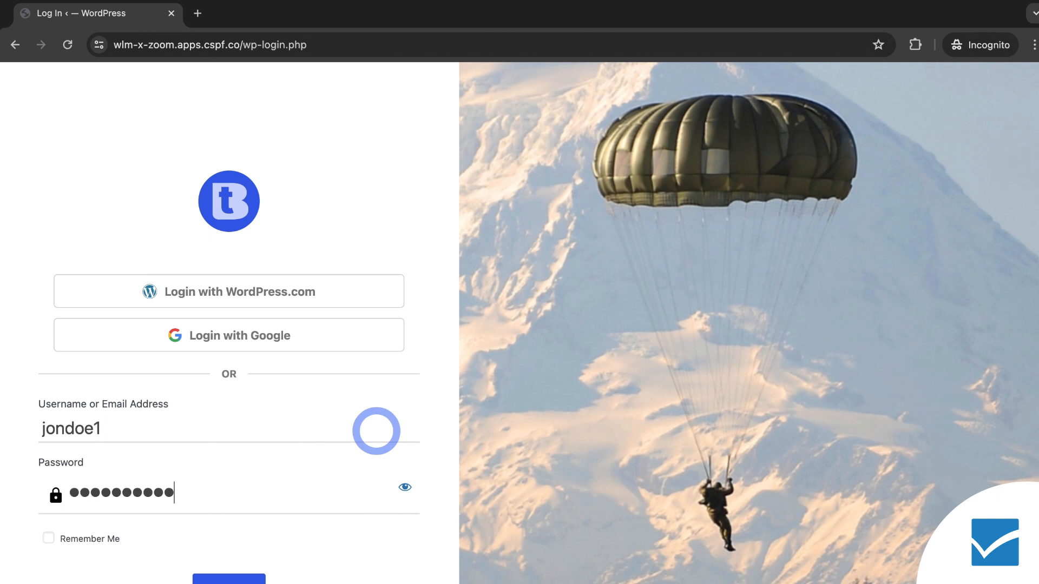
scroll(376, 431, down, 2)
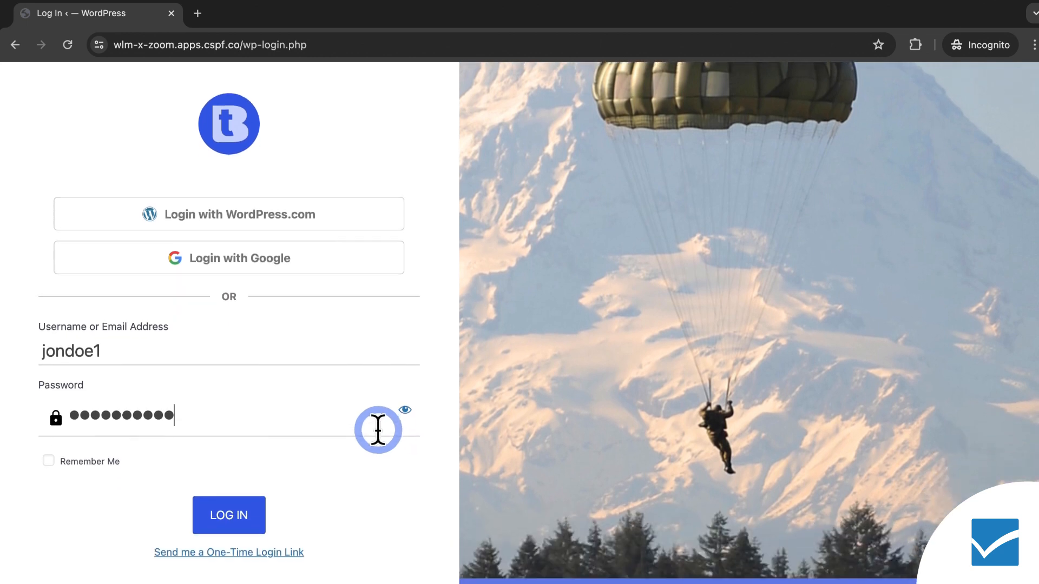
click(258, 507)
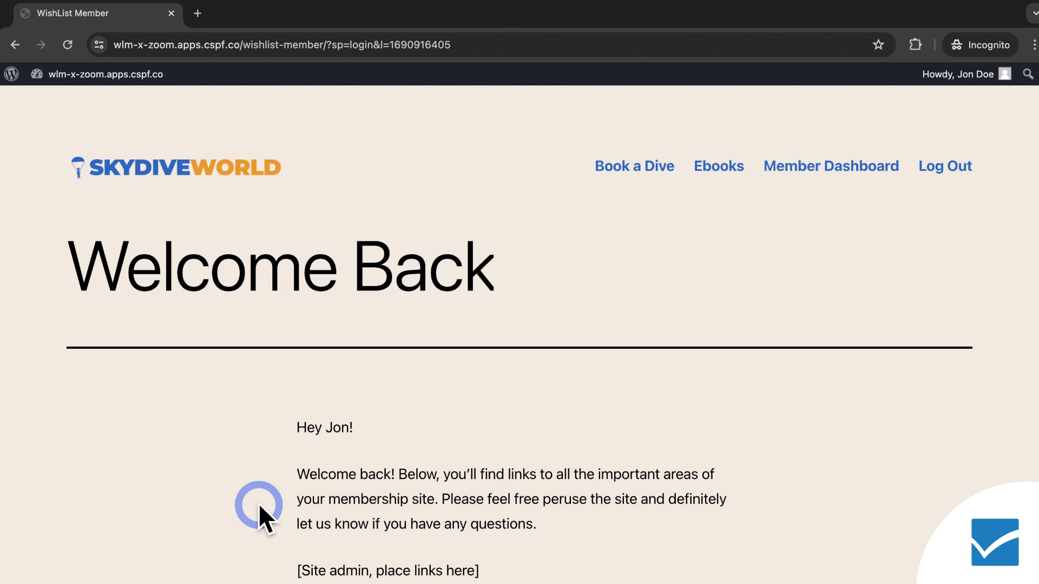
Open the Member Dashboard page and examine the Connect to Google and Connect to WordPress.com buttons.
click(842, 171)
scroll(864, 281, down, 3)
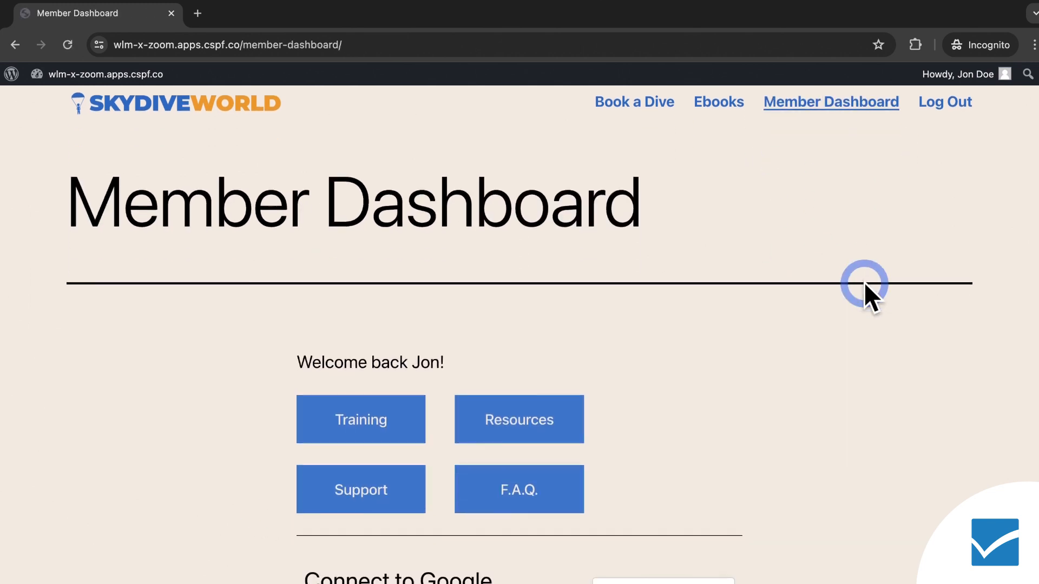
scroll(869, 293, down, 5)
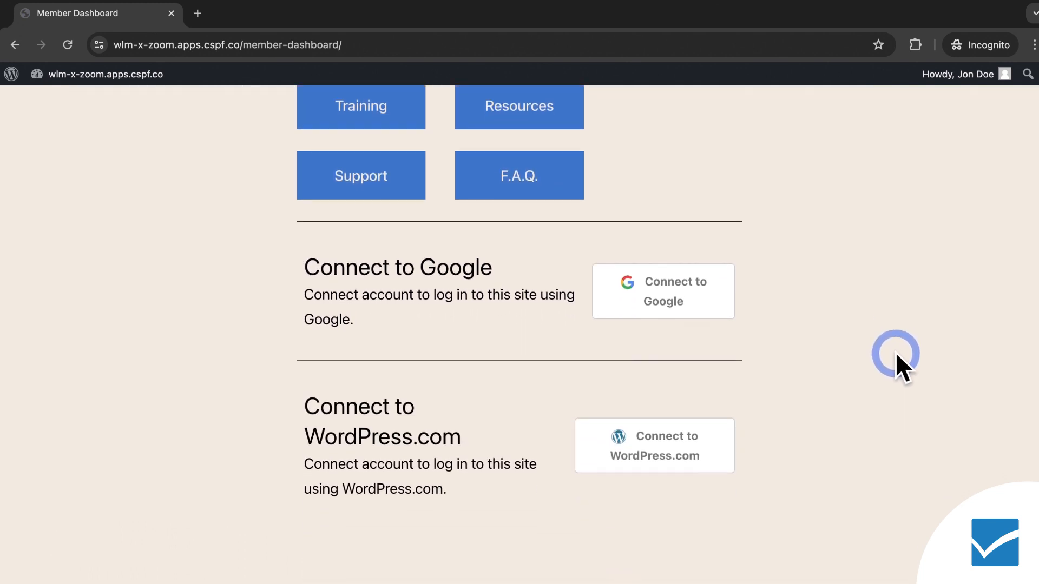
scroll(892, 353, down, 1)
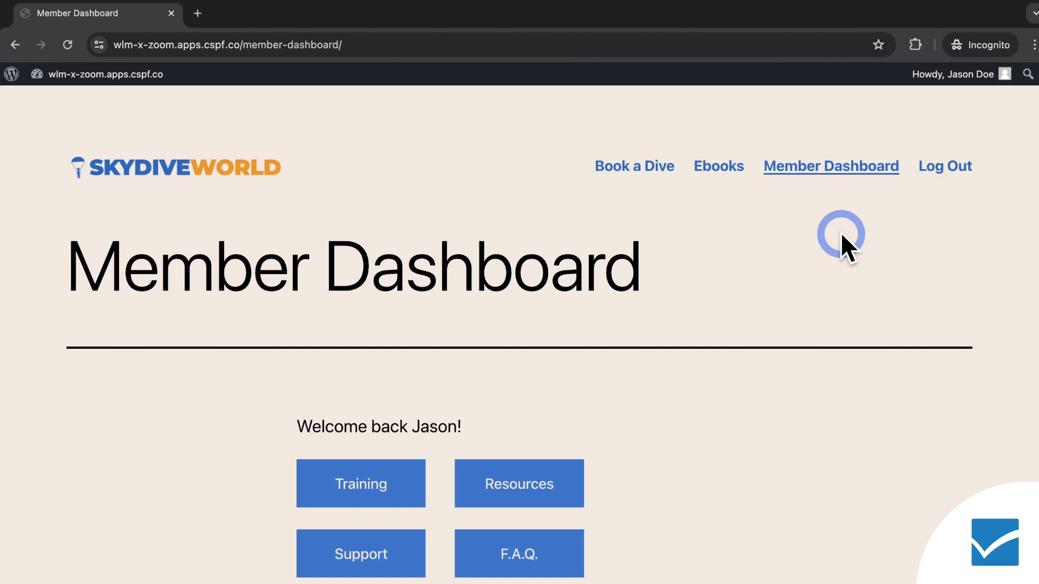
Disconnect the linked Google account from the member's Member Dashboard page.
scroll(840, 232, down, 6)
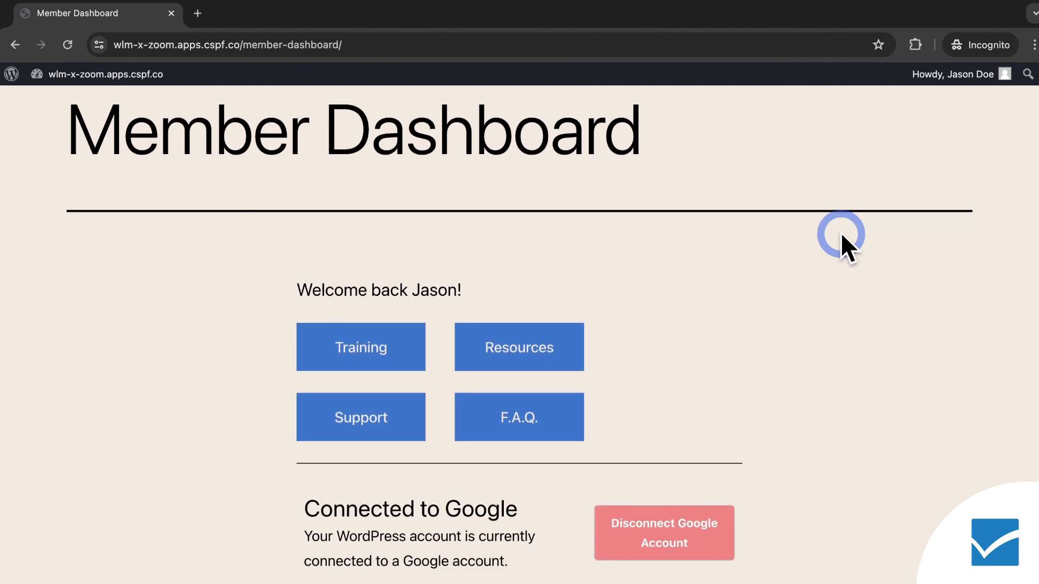
scroll(840, 232, down, 2)
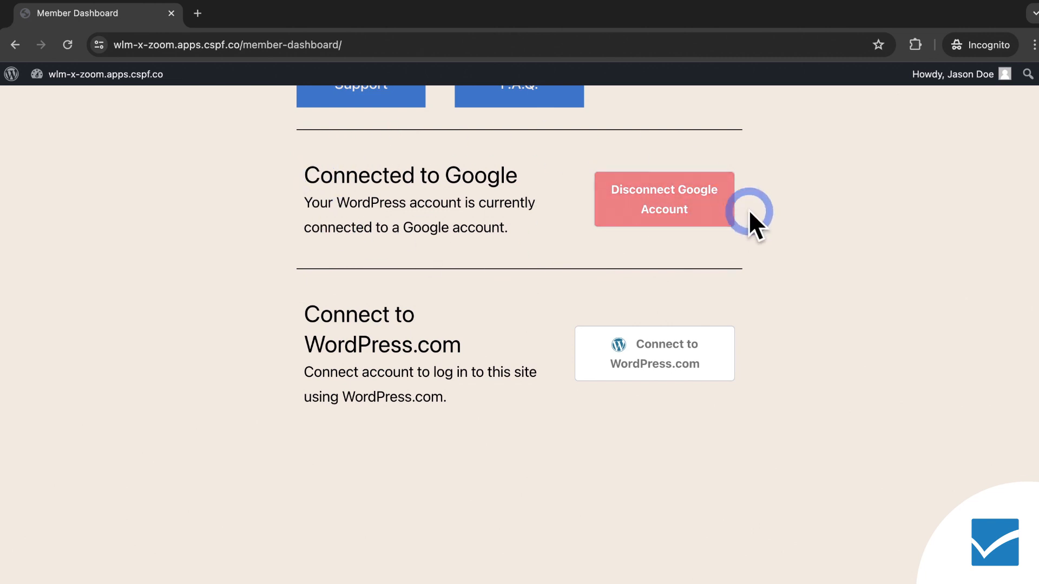
click(707, 212)
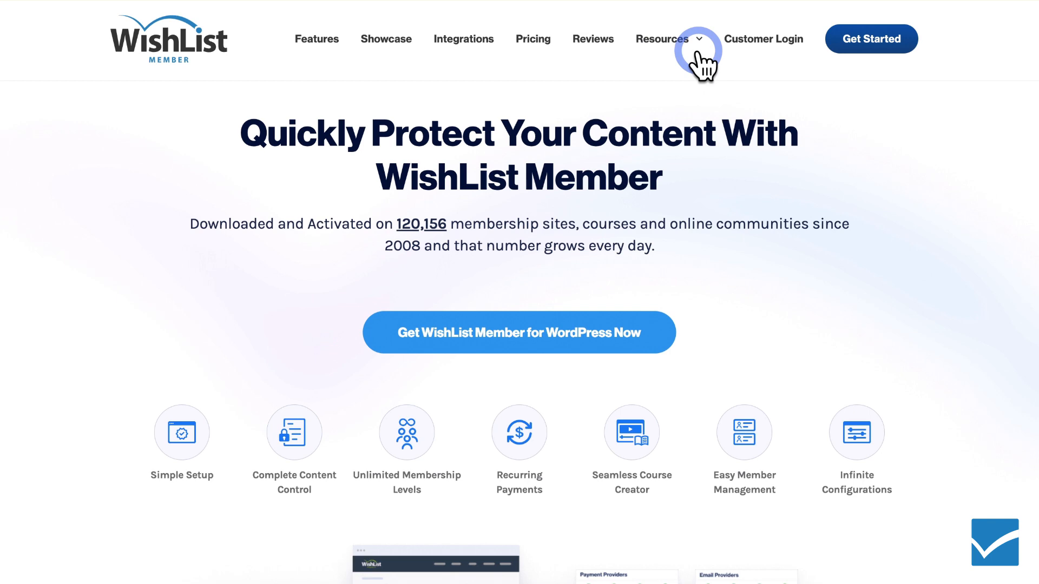
Open the WishList Member blog and browse its articles.
mouse_move(699, 46)
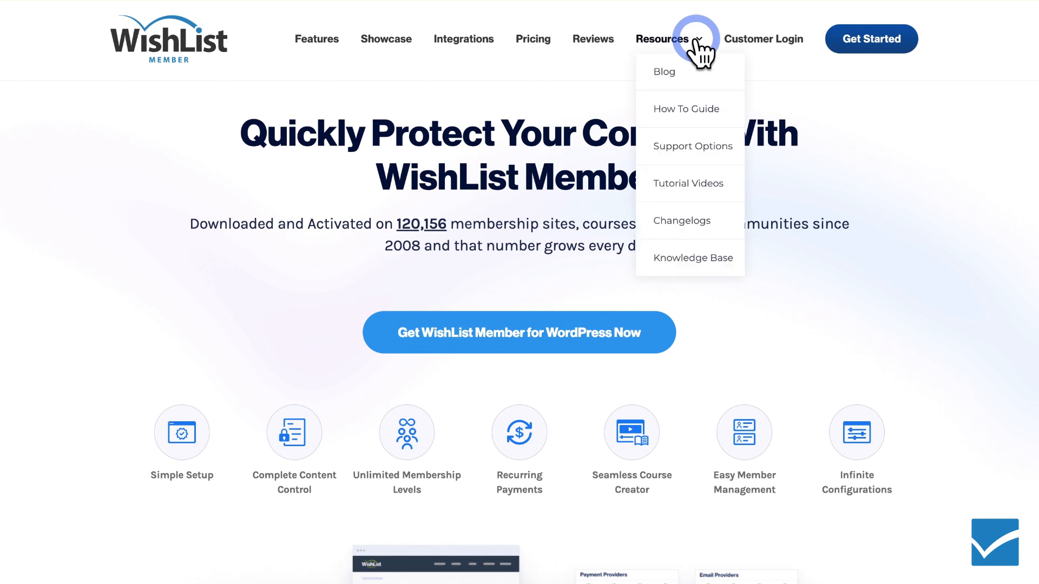
click(706, 72)
scroll(725, 86, down, 3)
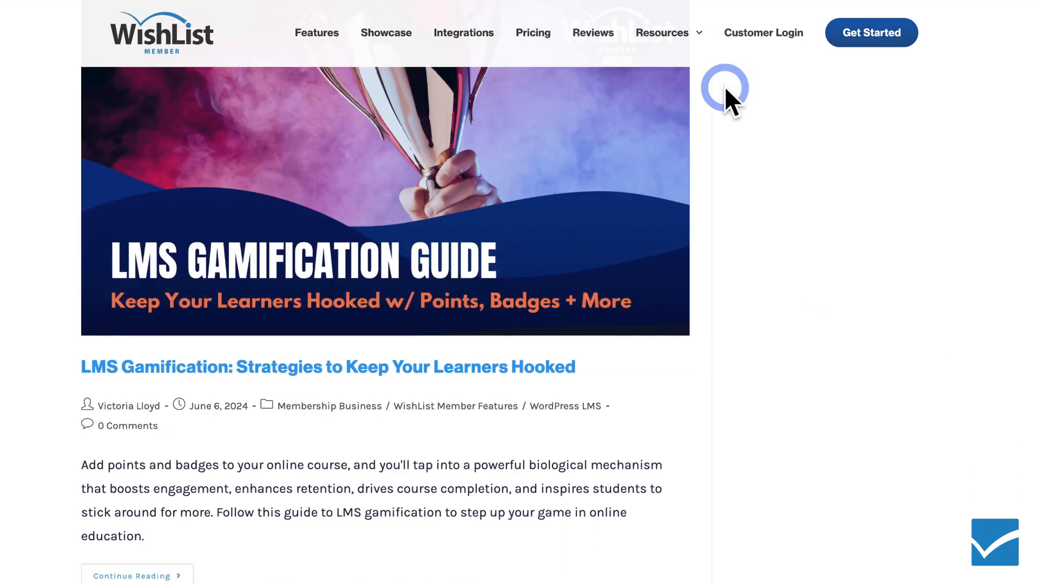
scroll(725, 86, down, 8)
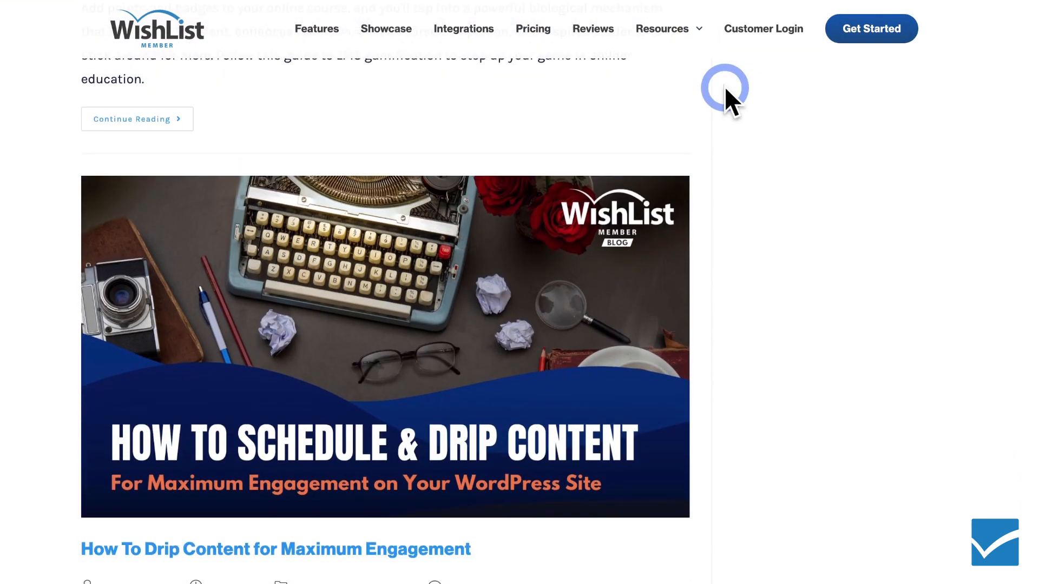